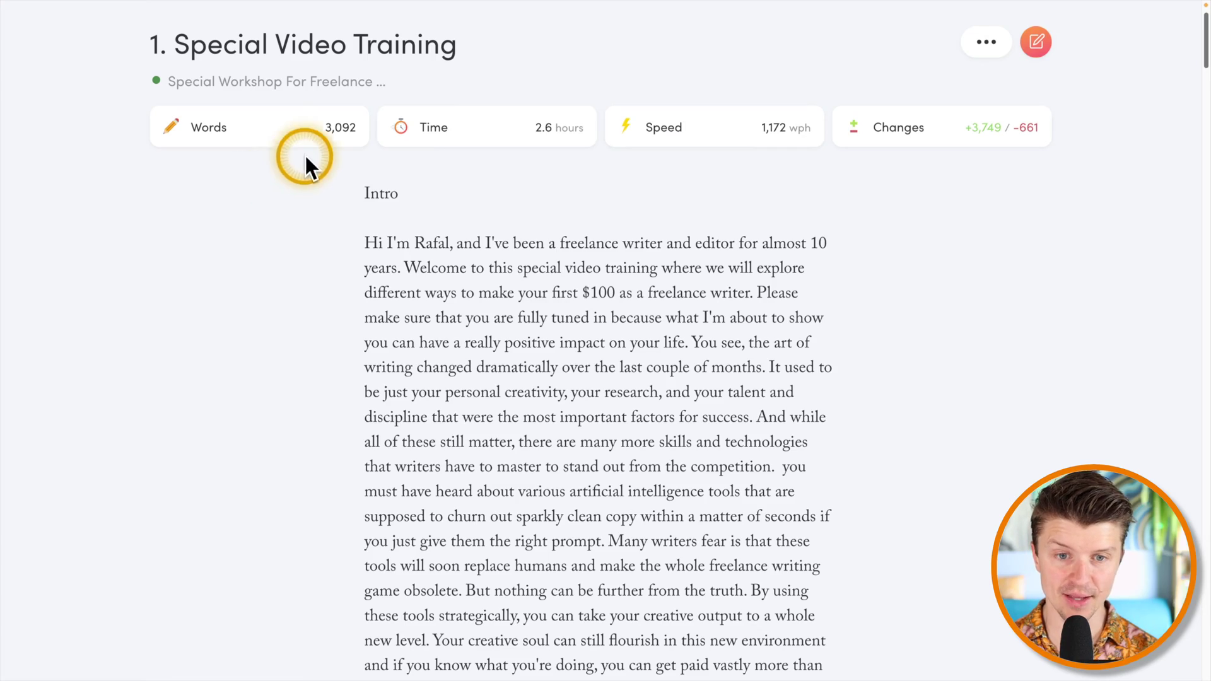
Step: Scroll through the open writing session's details
scroll(698, 273, down, 20)
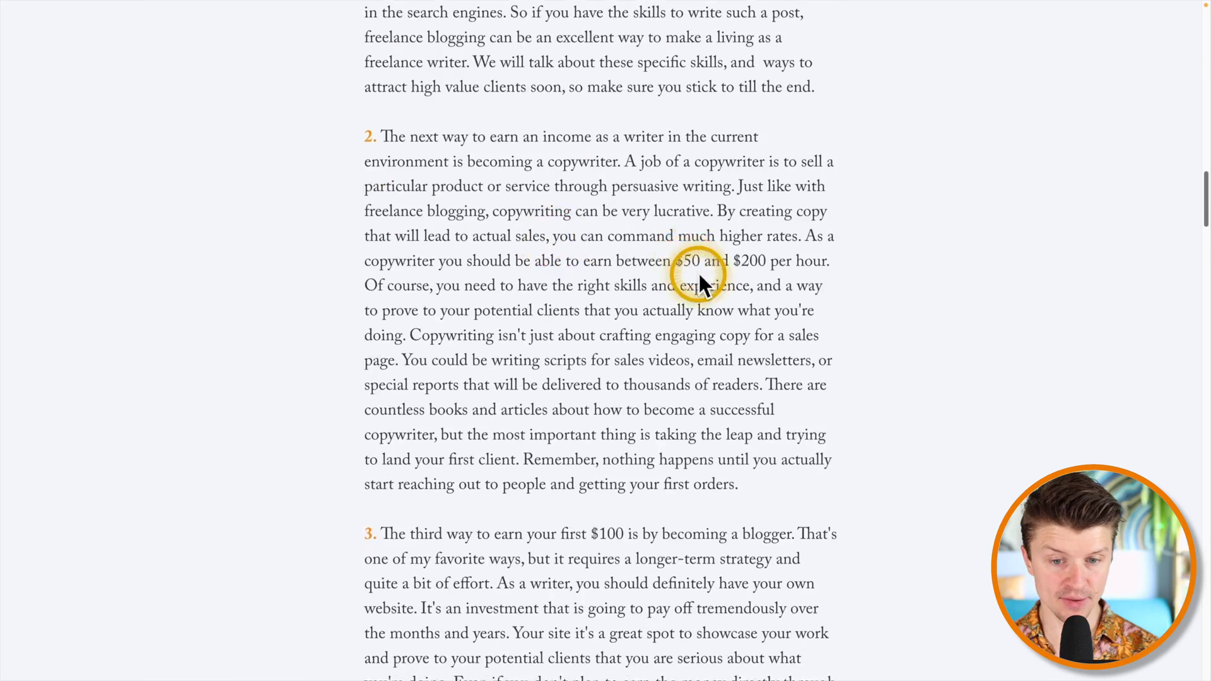
scroll(740, 277, up, 20)
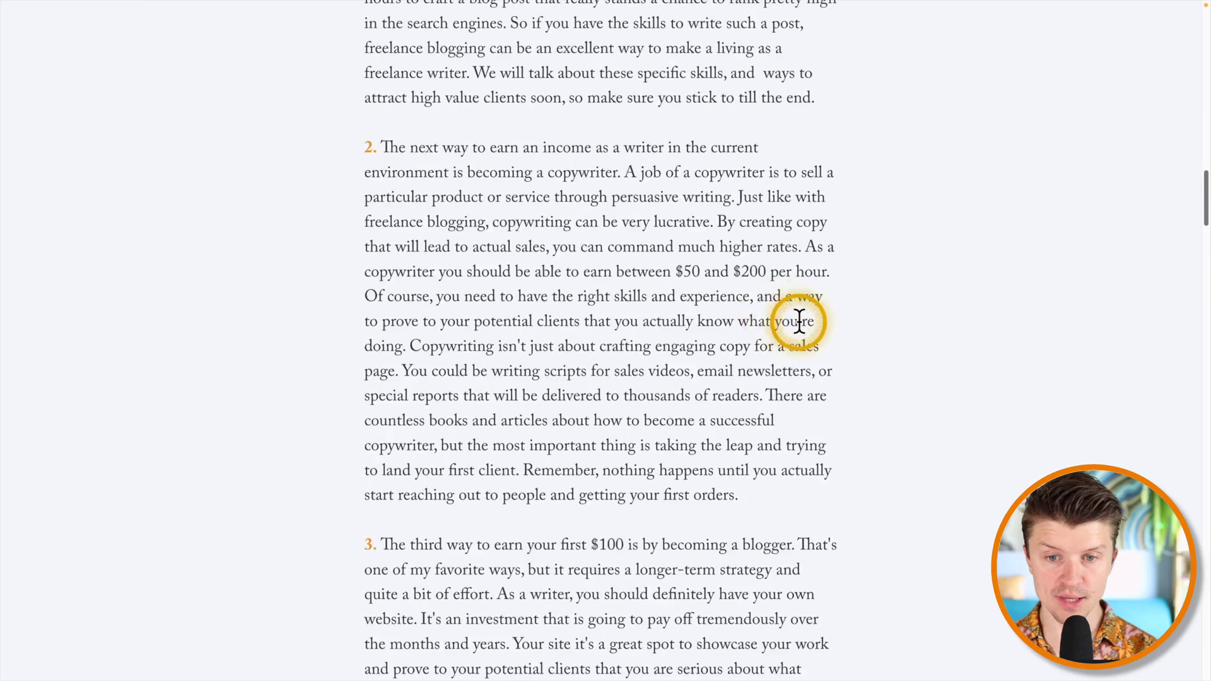
scroll(799, 320, up, 15)
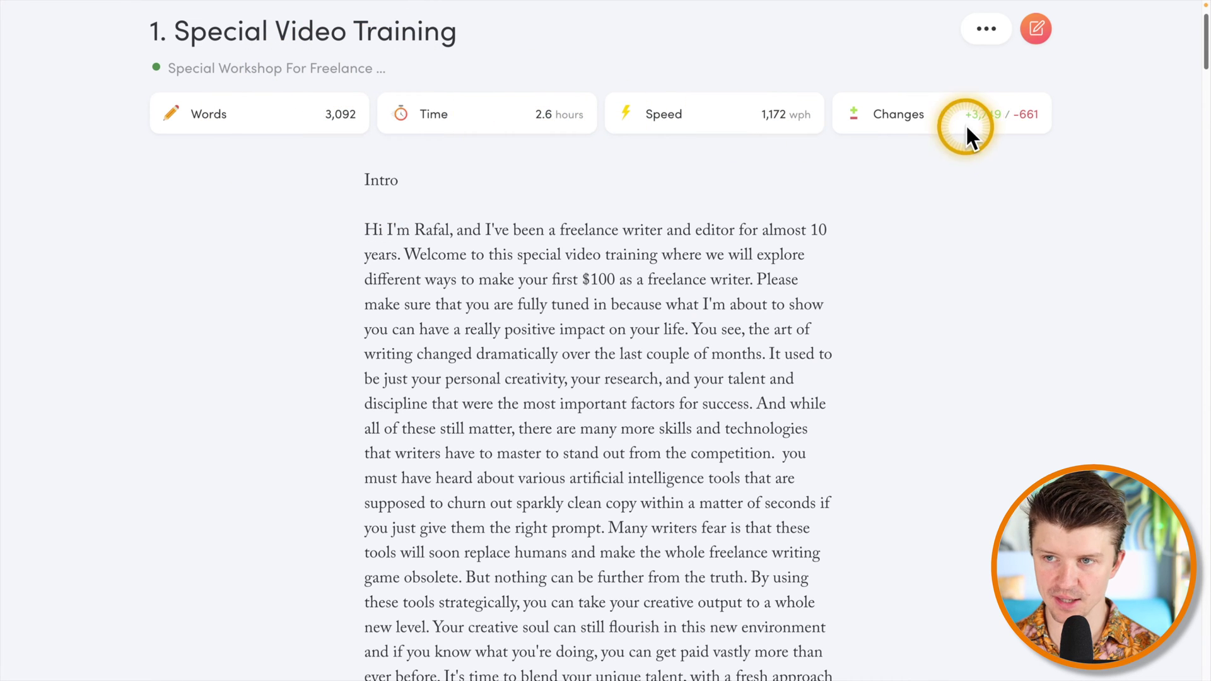
scroll(379, 239, down, 20)
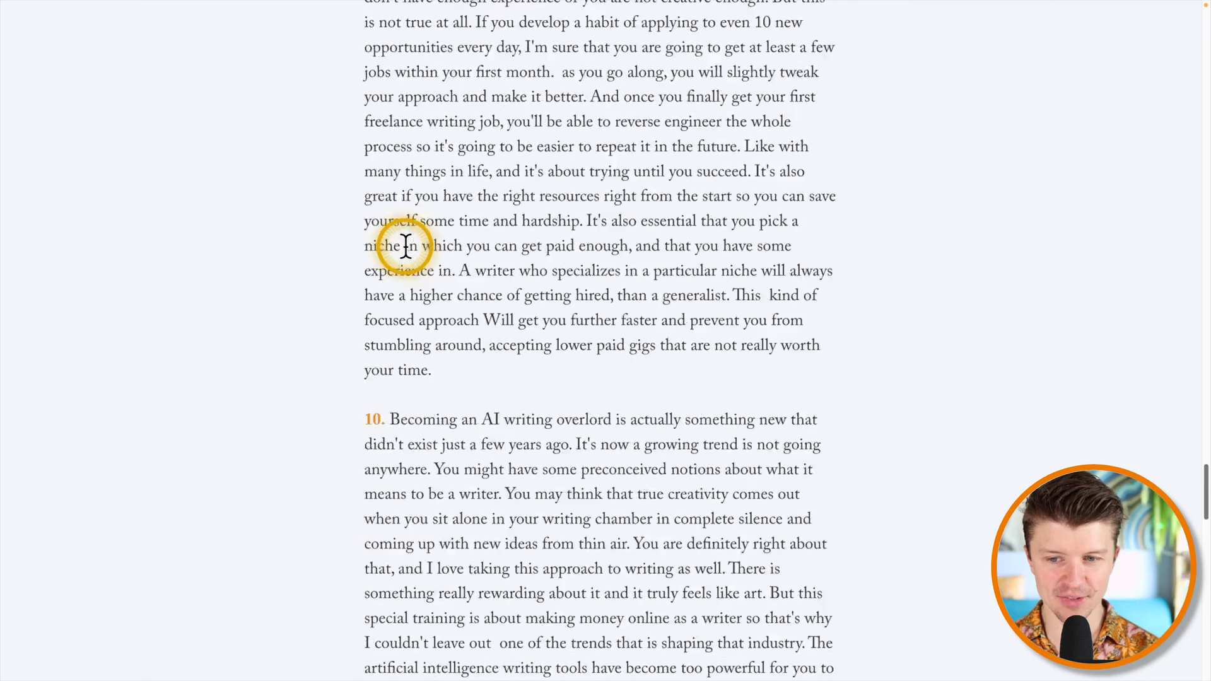
scroll(400, 246, down, 10)
scroll(405, 246, down, 3)
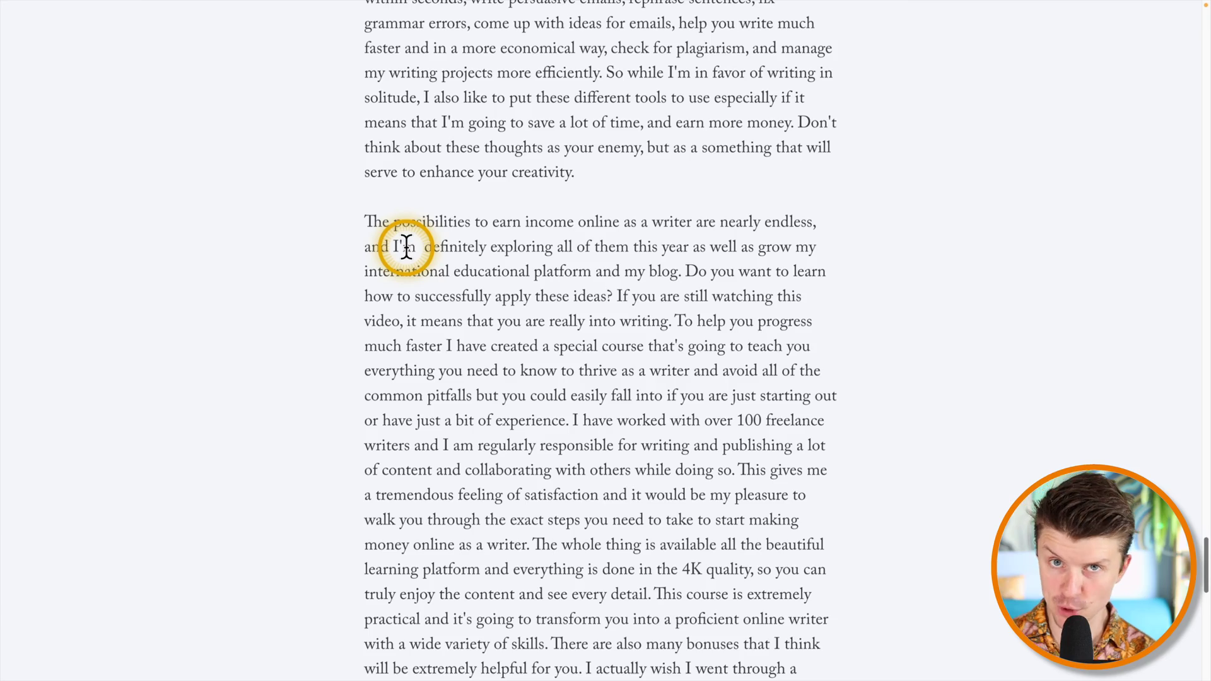
scroll(406, 246, down, 4)
scroll(414, 262, up, 14)
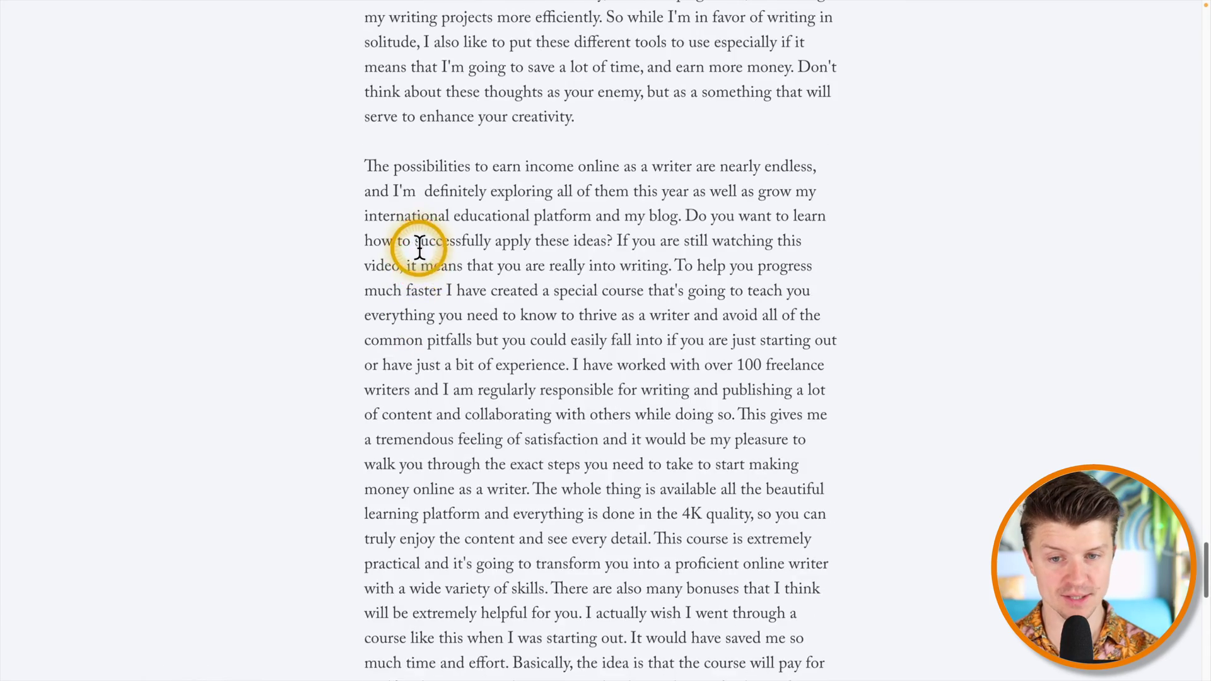
scroll(433, 319, up, 20)
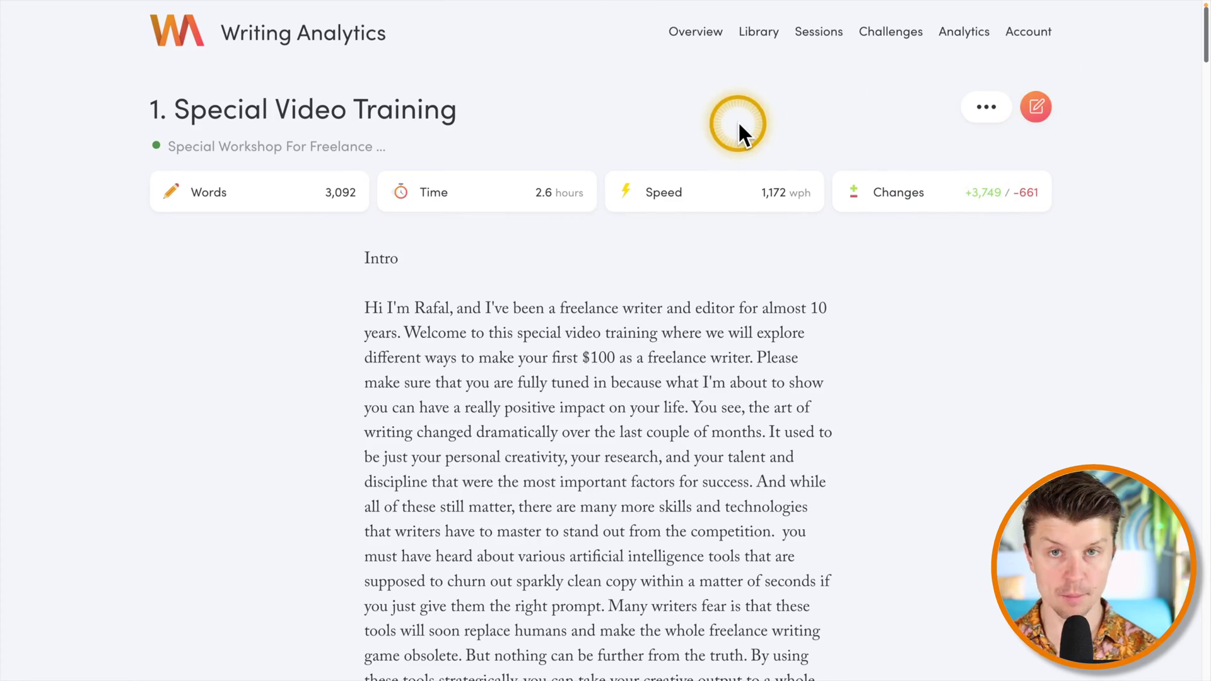
Step: Go back to the project page and scroll through its Time, Productivity, Sessions and Highlights statistics
key(alt+Left)
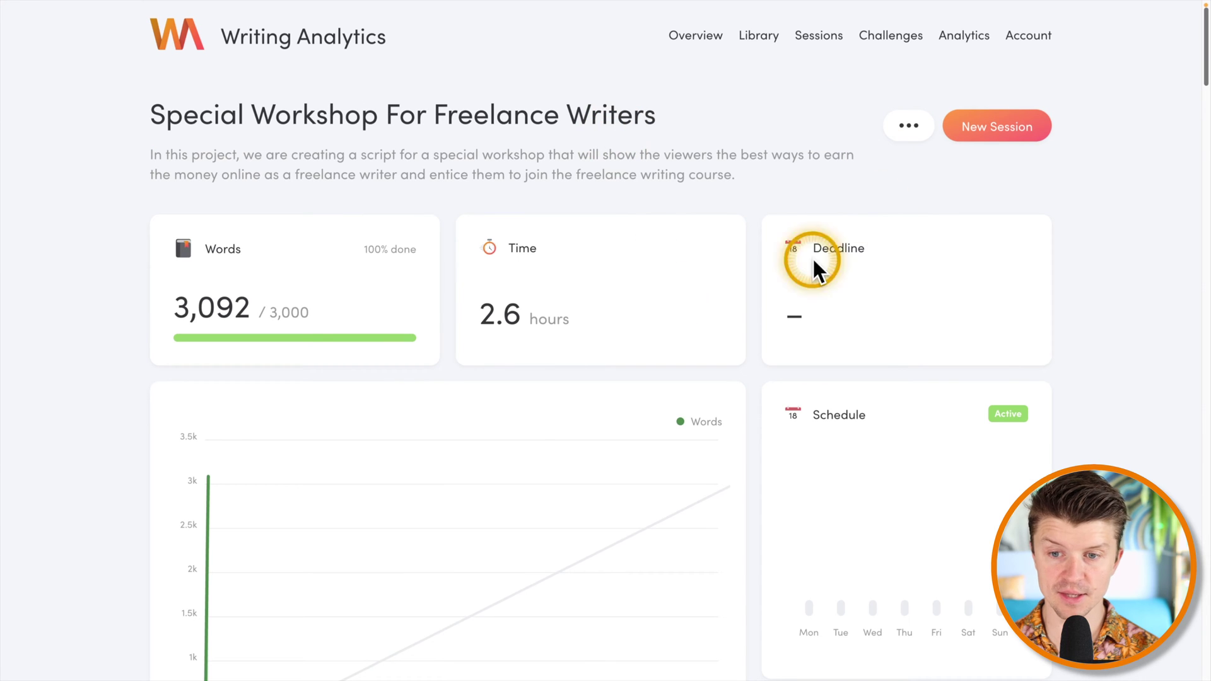
scroll(406, 243, down, 10)
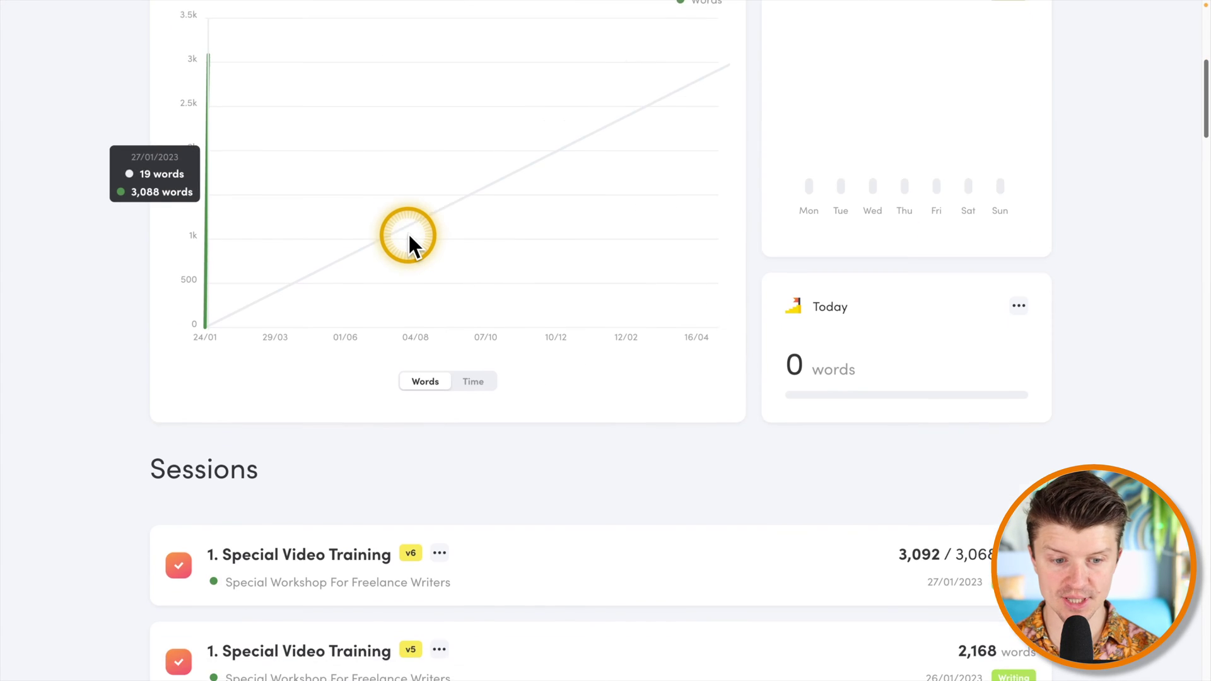
scroll(297, 546, down, 12)
scroll(488, 337, down, 5)
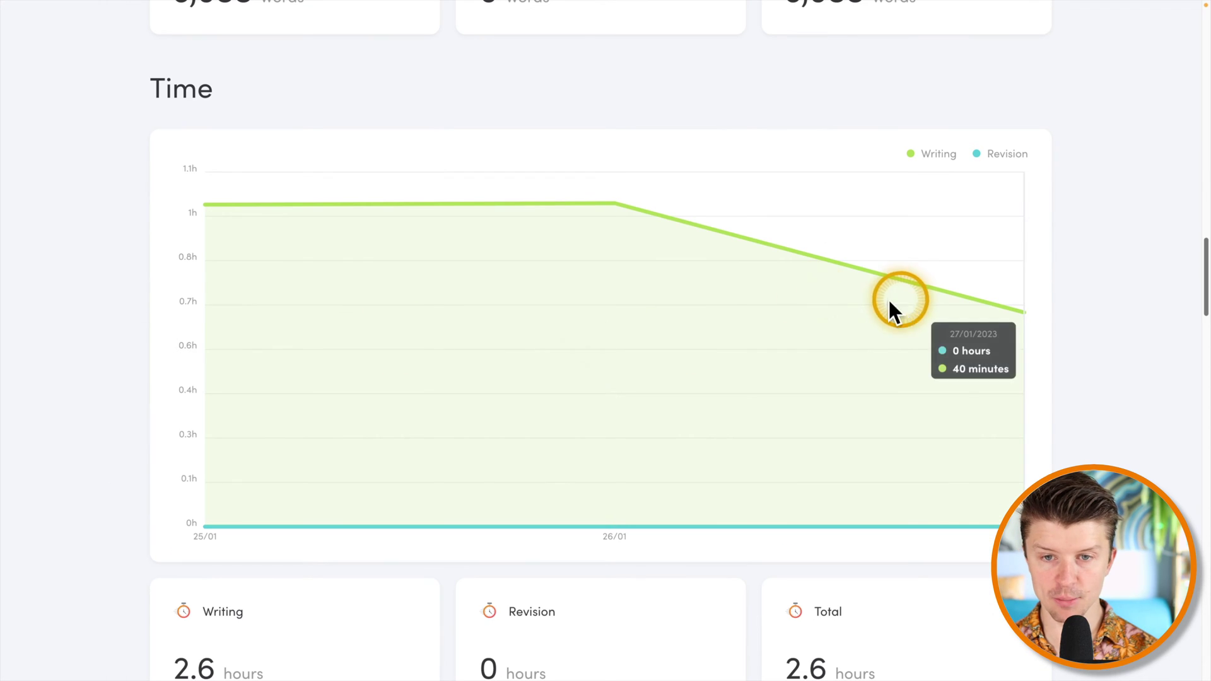
scroll(621, 252, down, 2)
scroll(473, 252, down, 4)
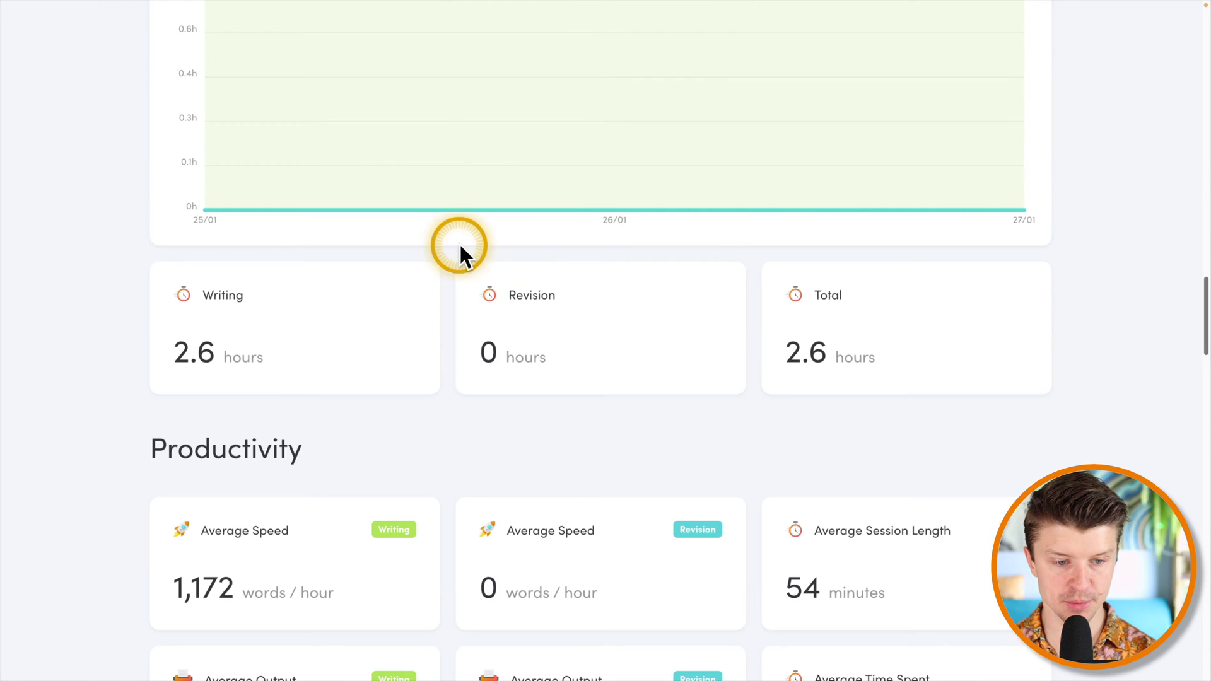
scroll(492, 258, down, 7)
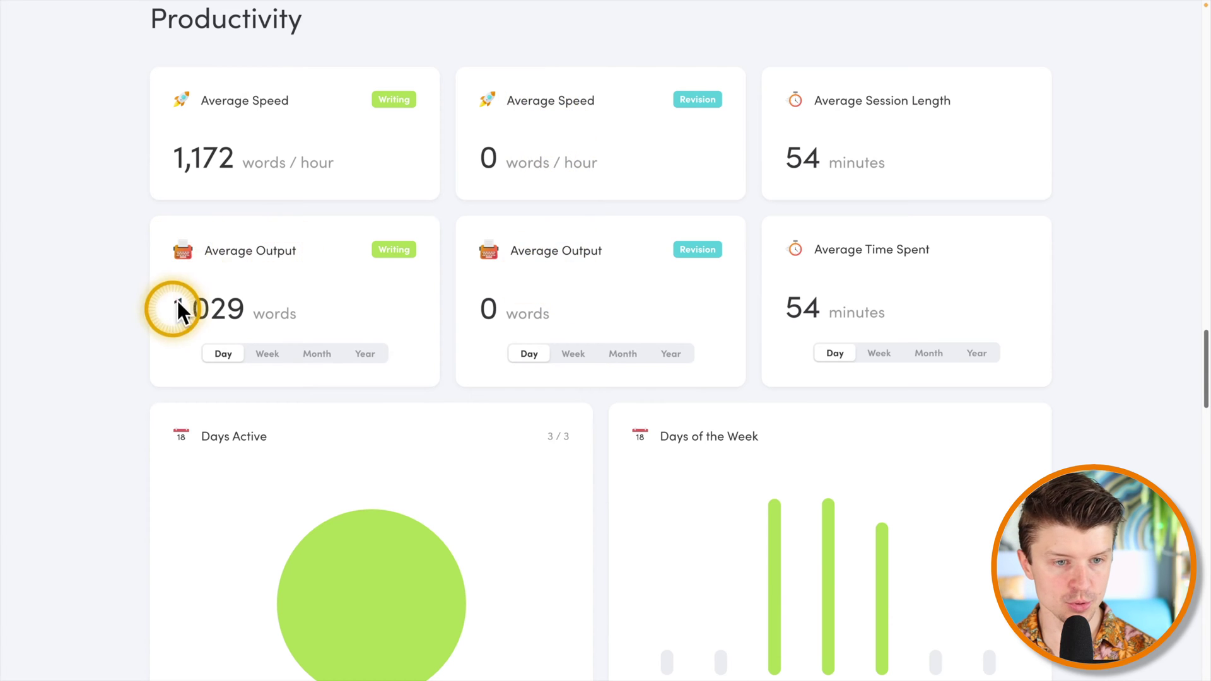
scroll(403, 314, down, 6)
scroll(403, 313, down, 3)
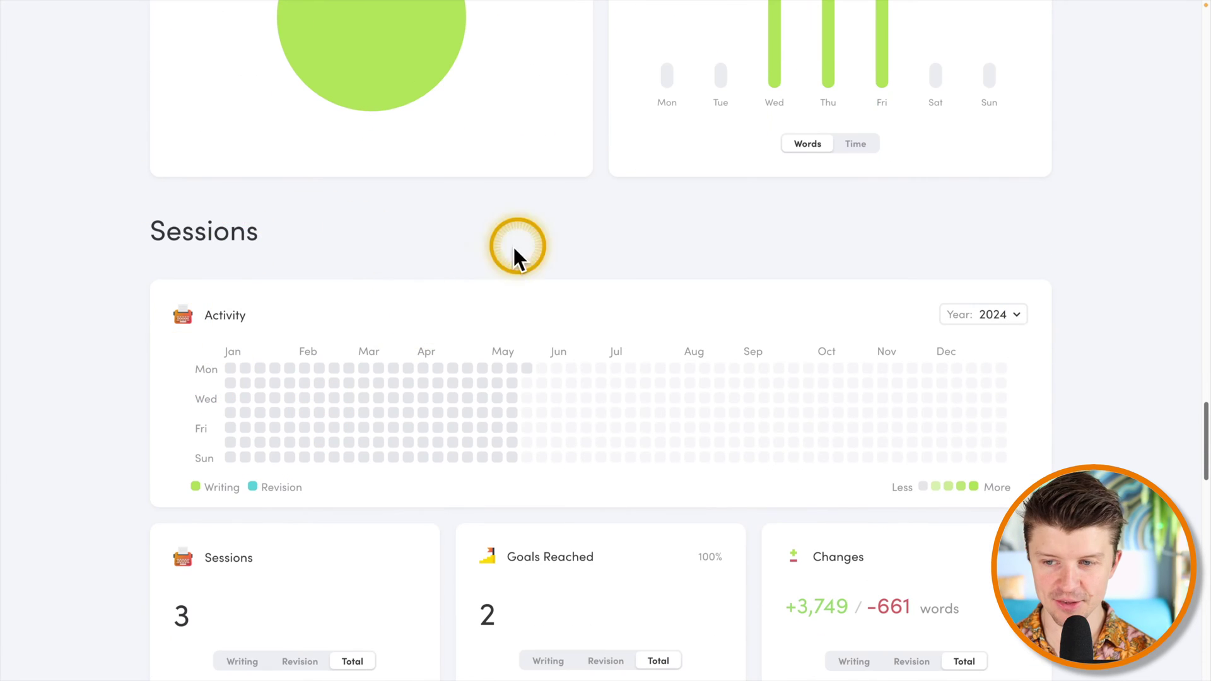
scroll(184, 263, down, 11)
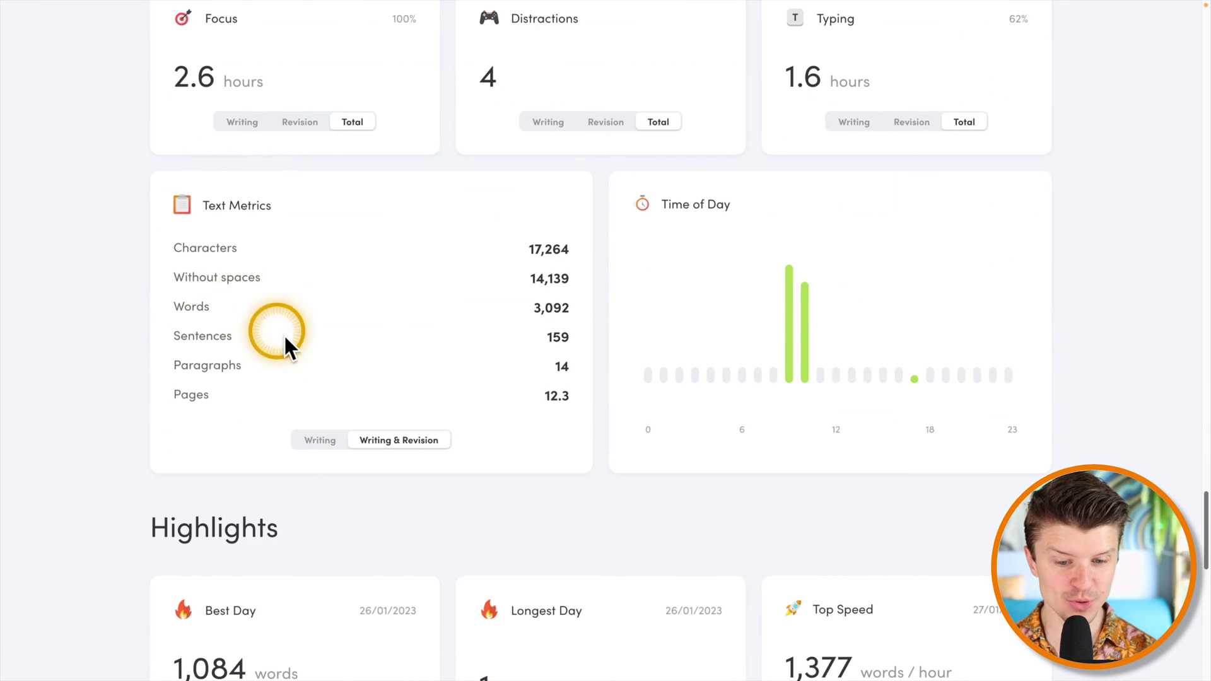
scroll(295, 350, down, 5)
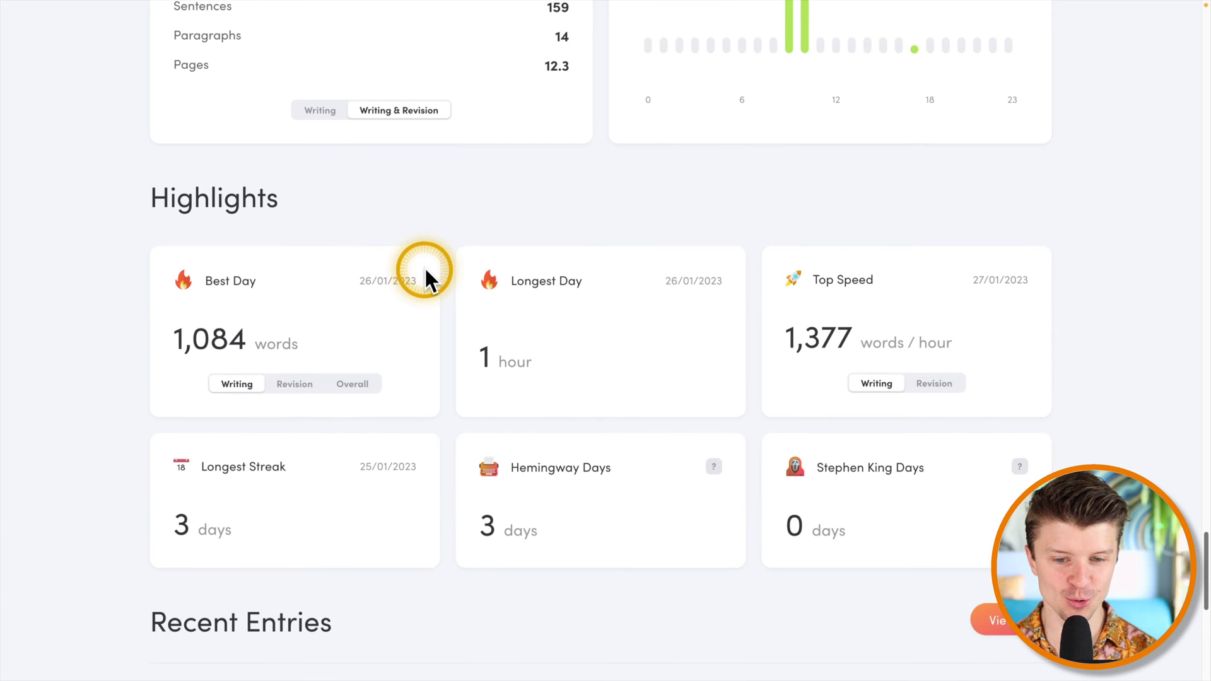
scroll(424, 278, down, 1)
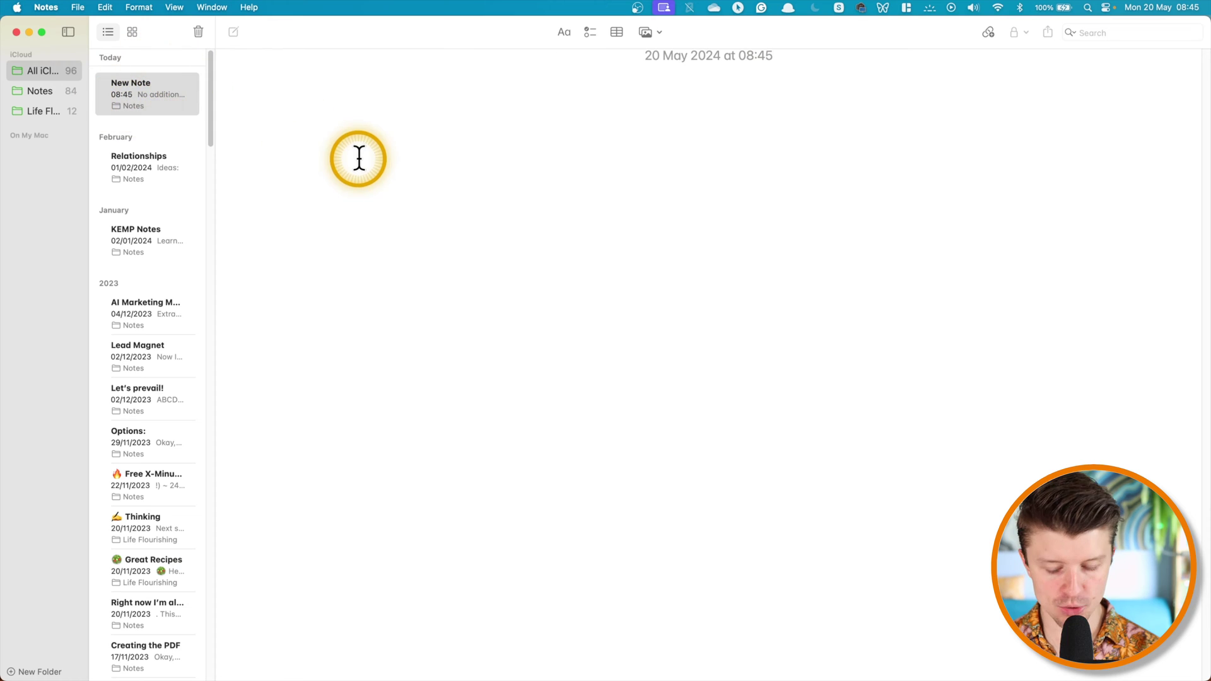
Step: Title the new note 'Note' and select it in the notes list
text(Note)
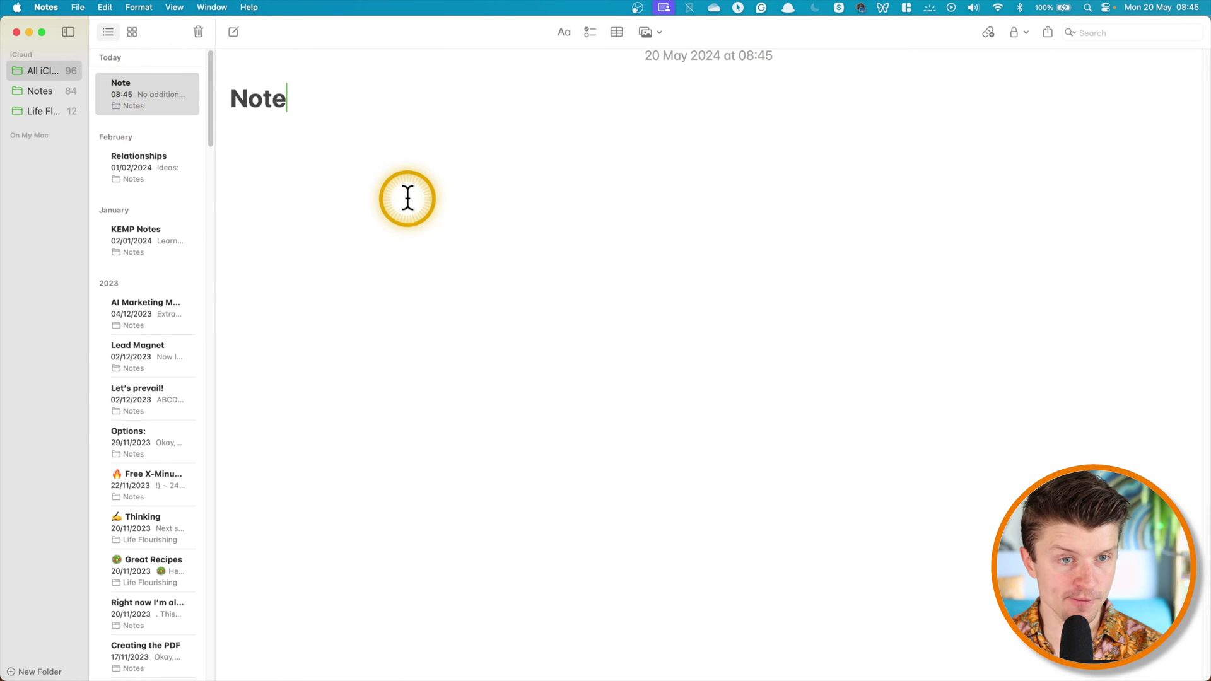
click(142, 100)
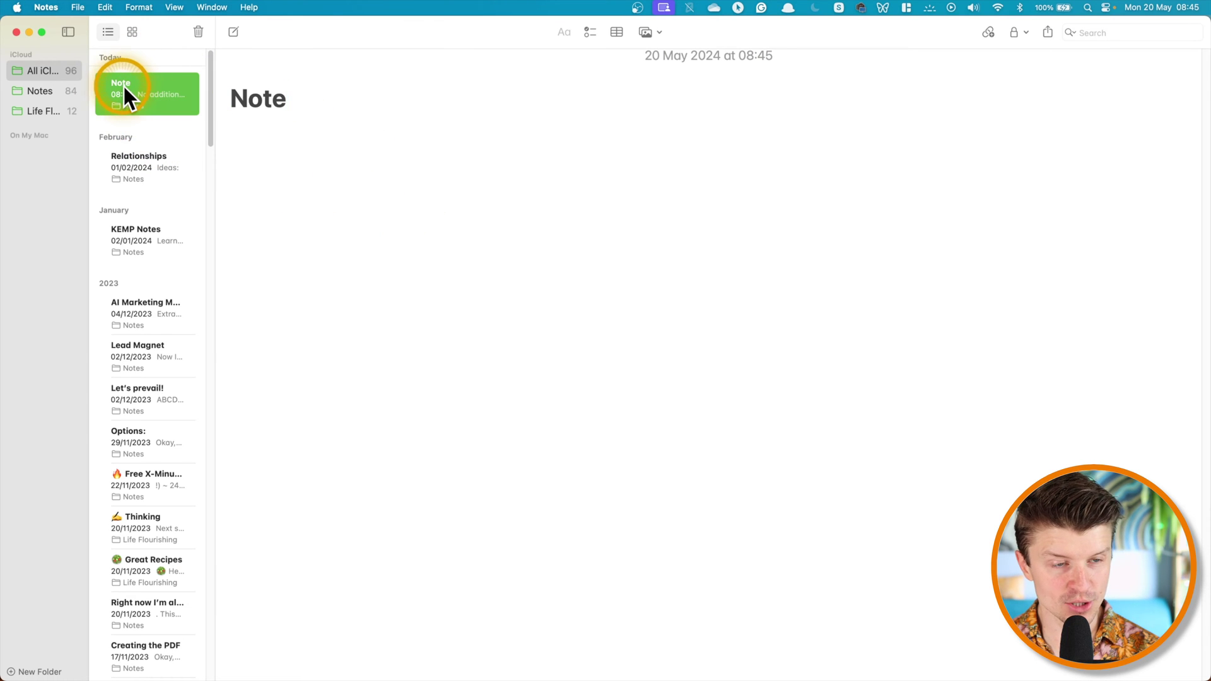
Step: Open the note in its own full-screen window with the cursor on the line below the title
double_click(133, 93)
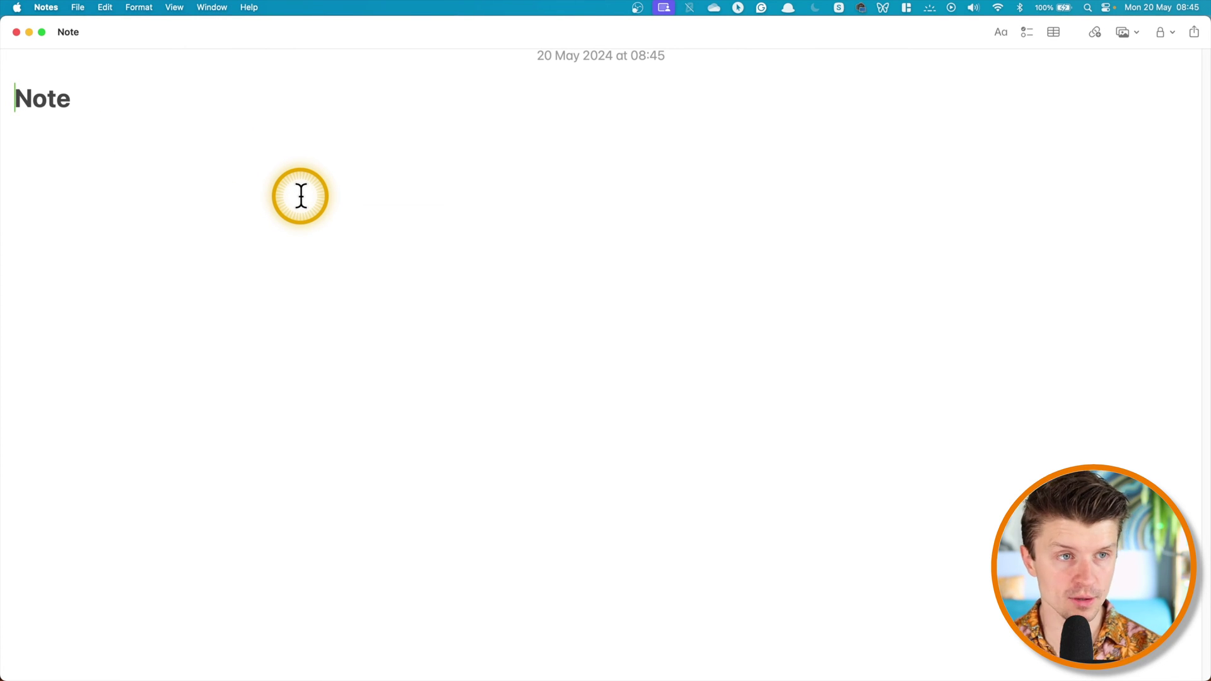
click(41, 31)
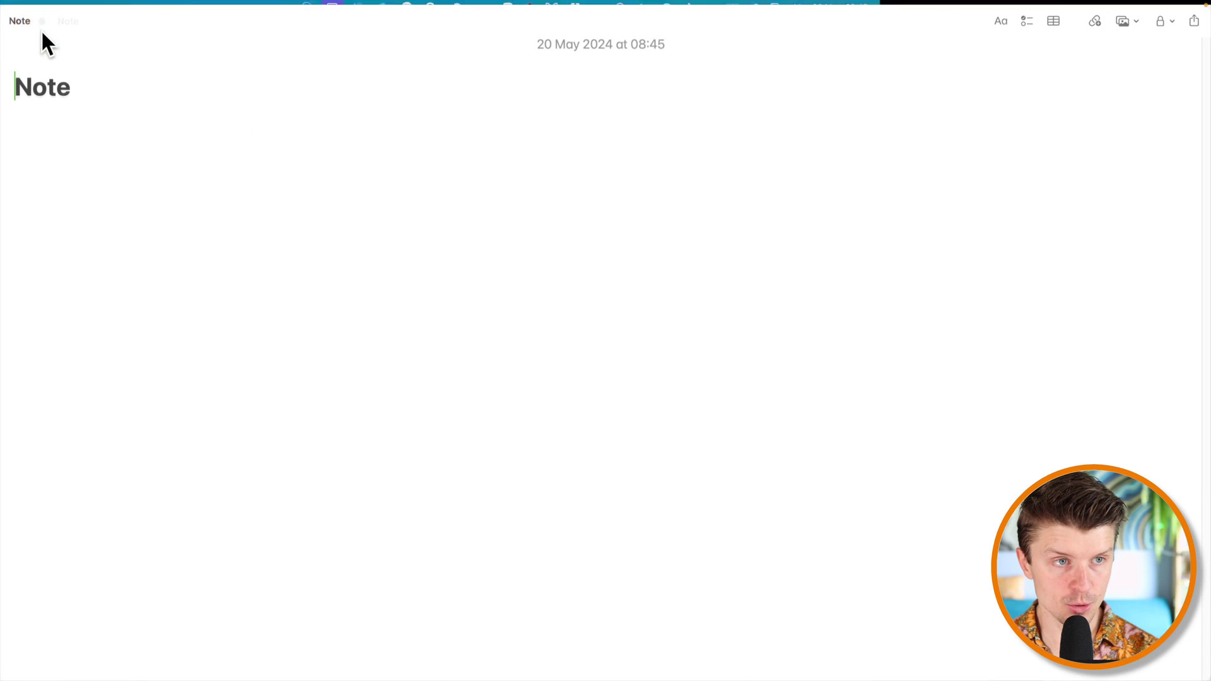
click(137, 116)
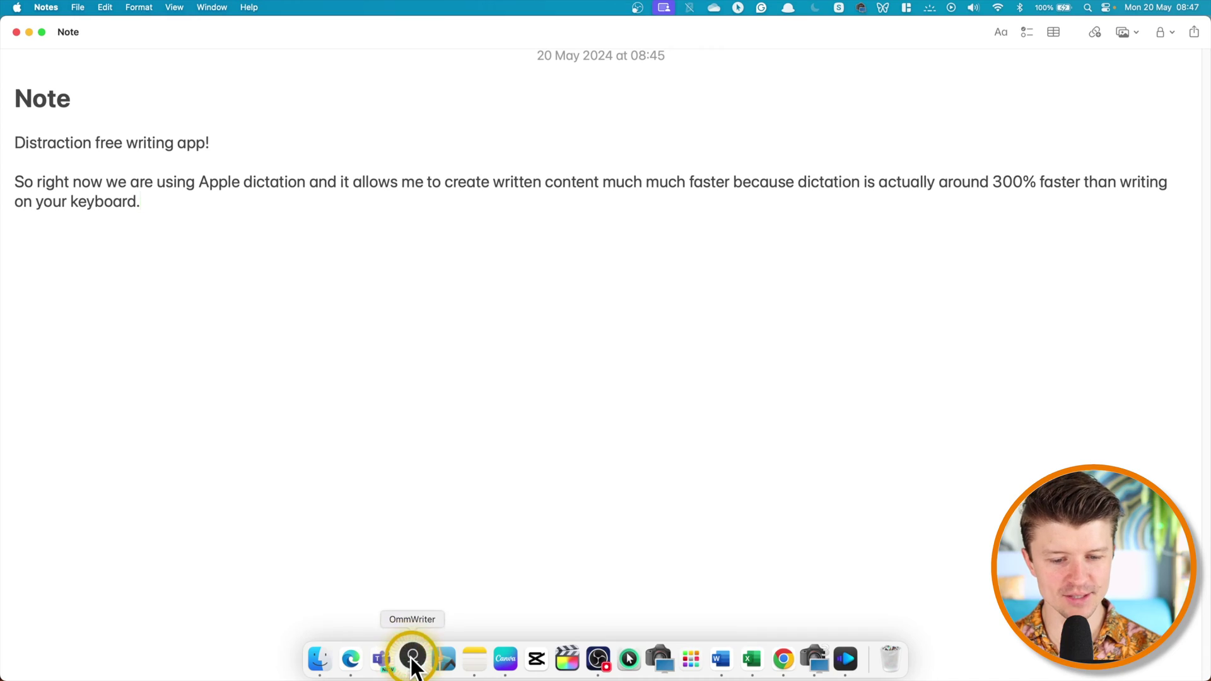
Step: Launch OmmWriter and write 'Let me give you an example. And then we can write without any distractions.'
click(412, 659)
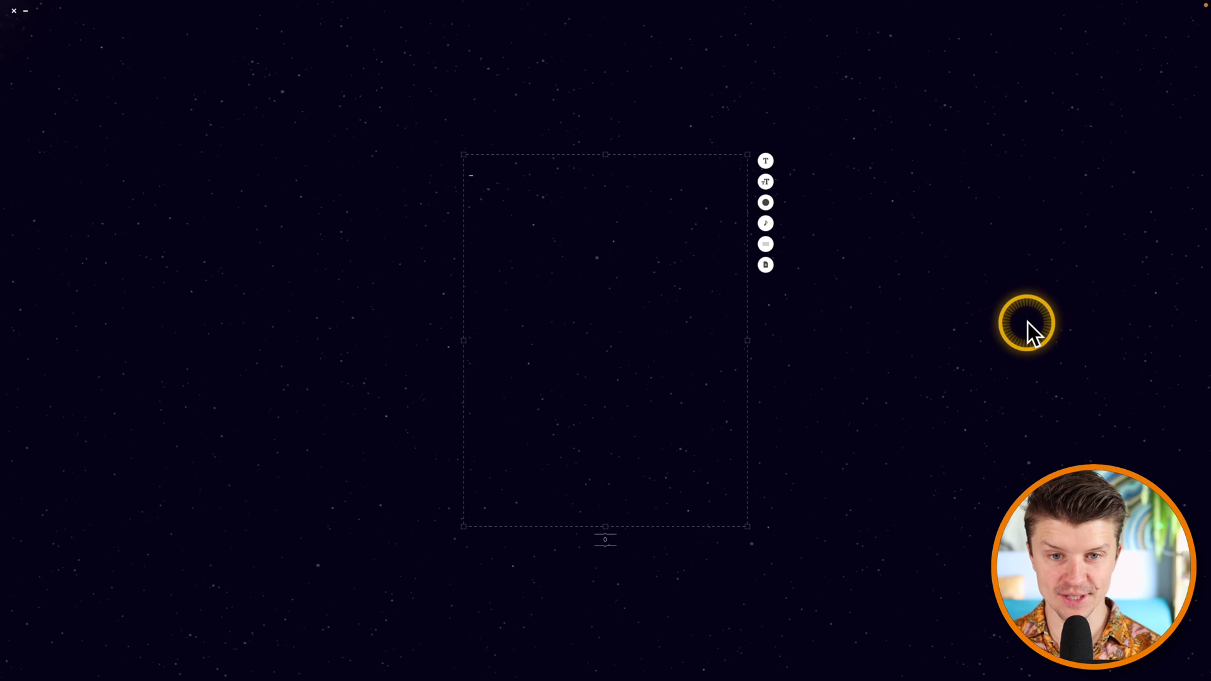
text(Let me give you an example)
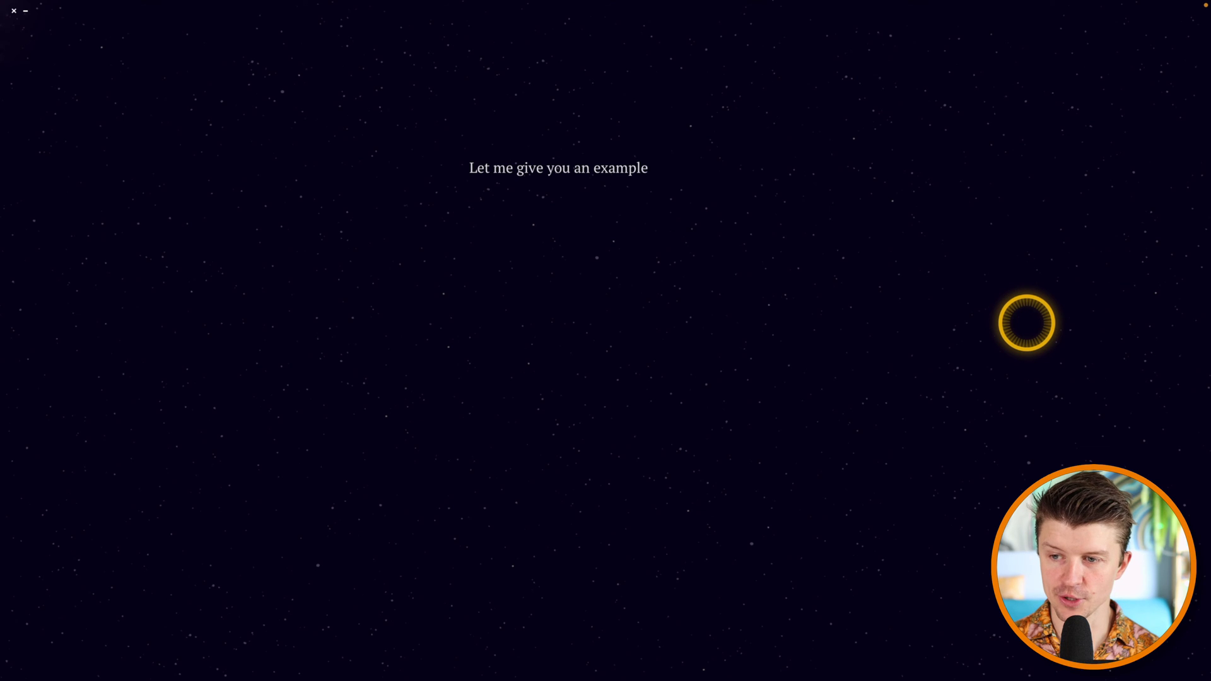
text(. And then we can wri)
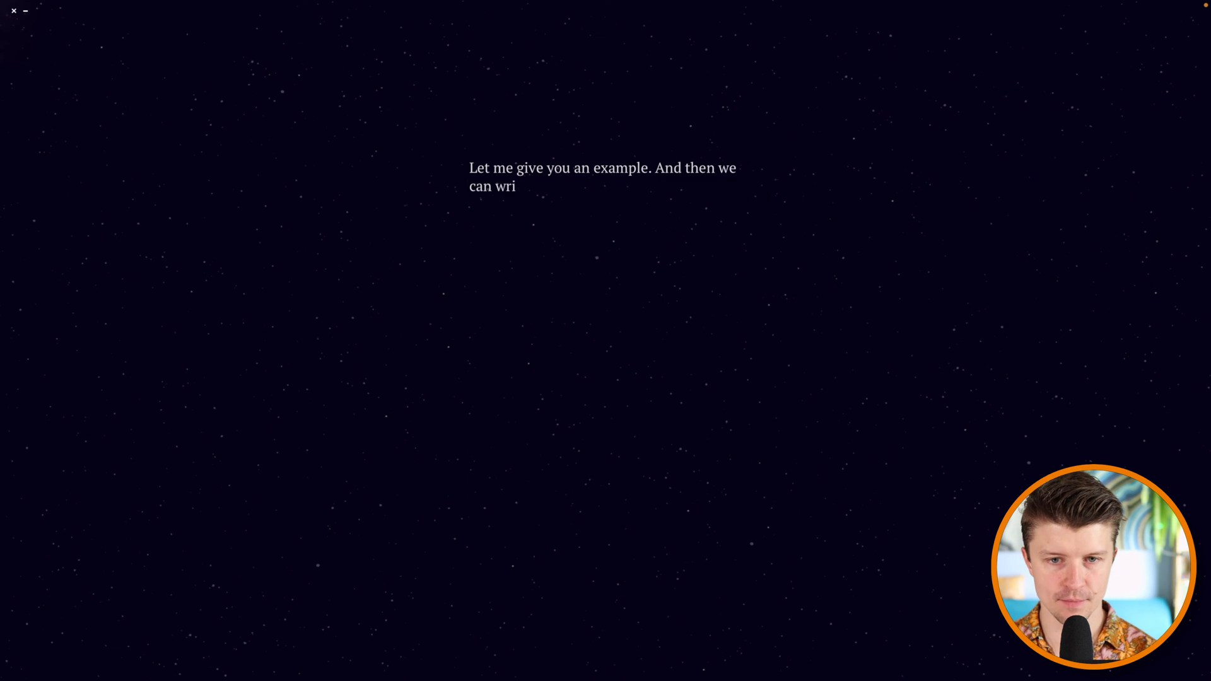
text(te without any destractions.)
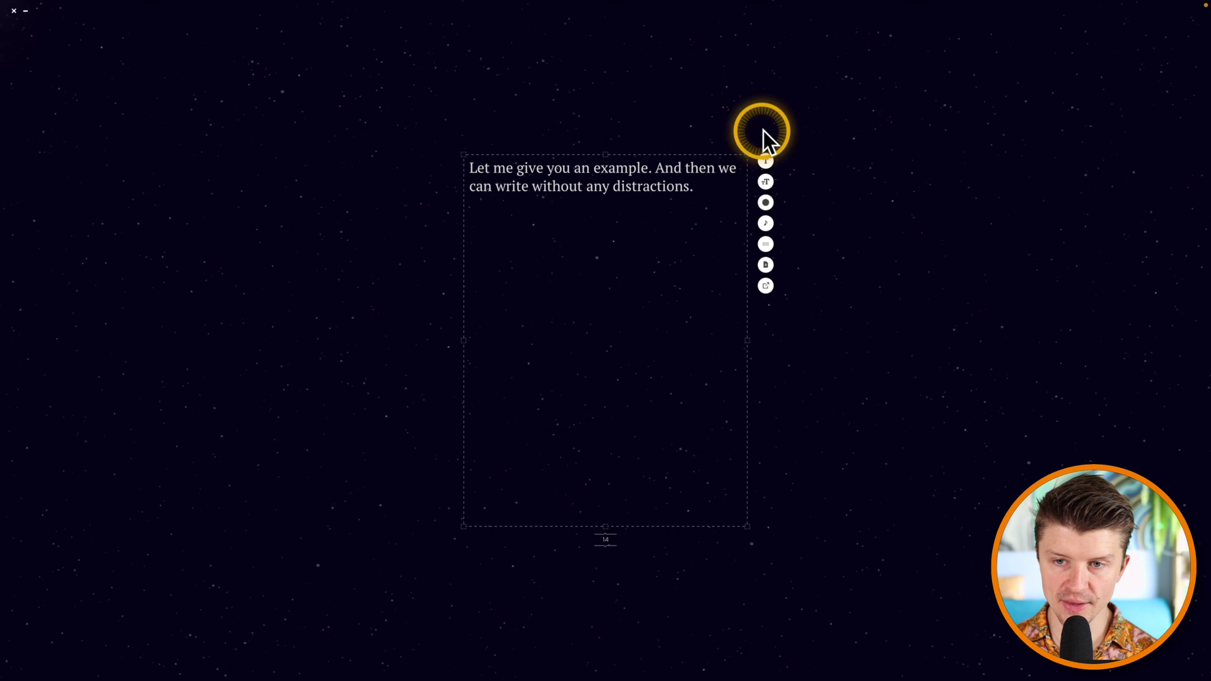
Step: Switch OmmWriter's text to a different serif font at the +3 size step
mouse_move(787, 188)
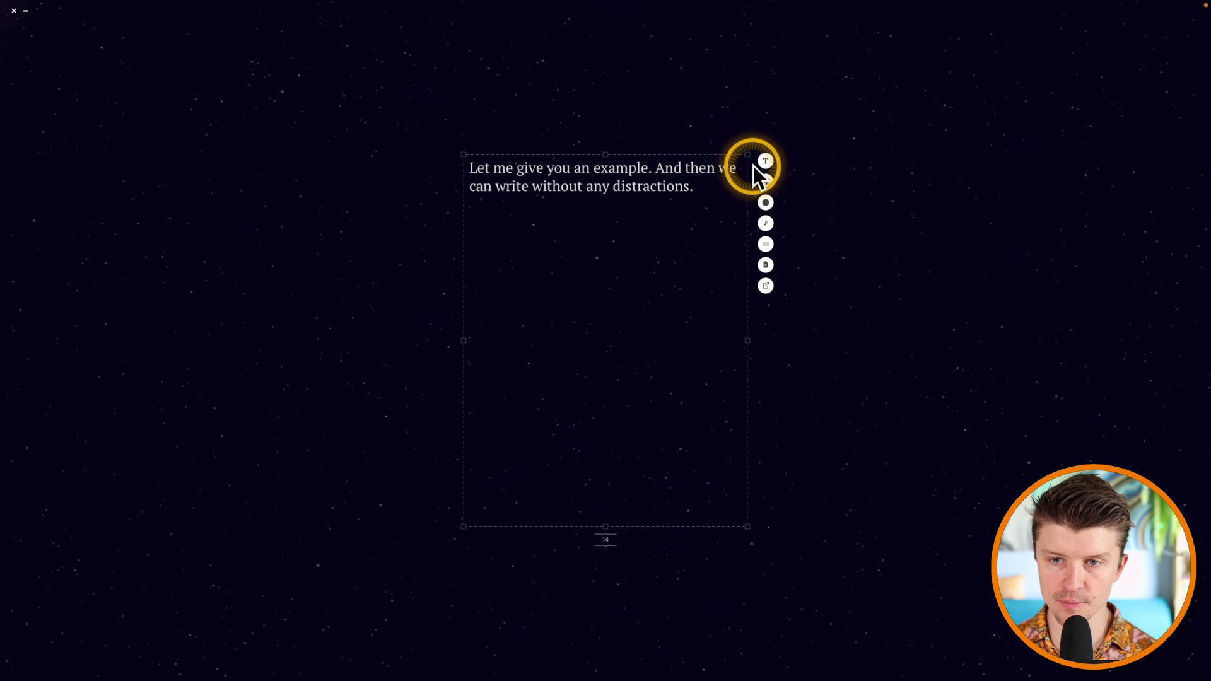
mouse_move(766, 161)
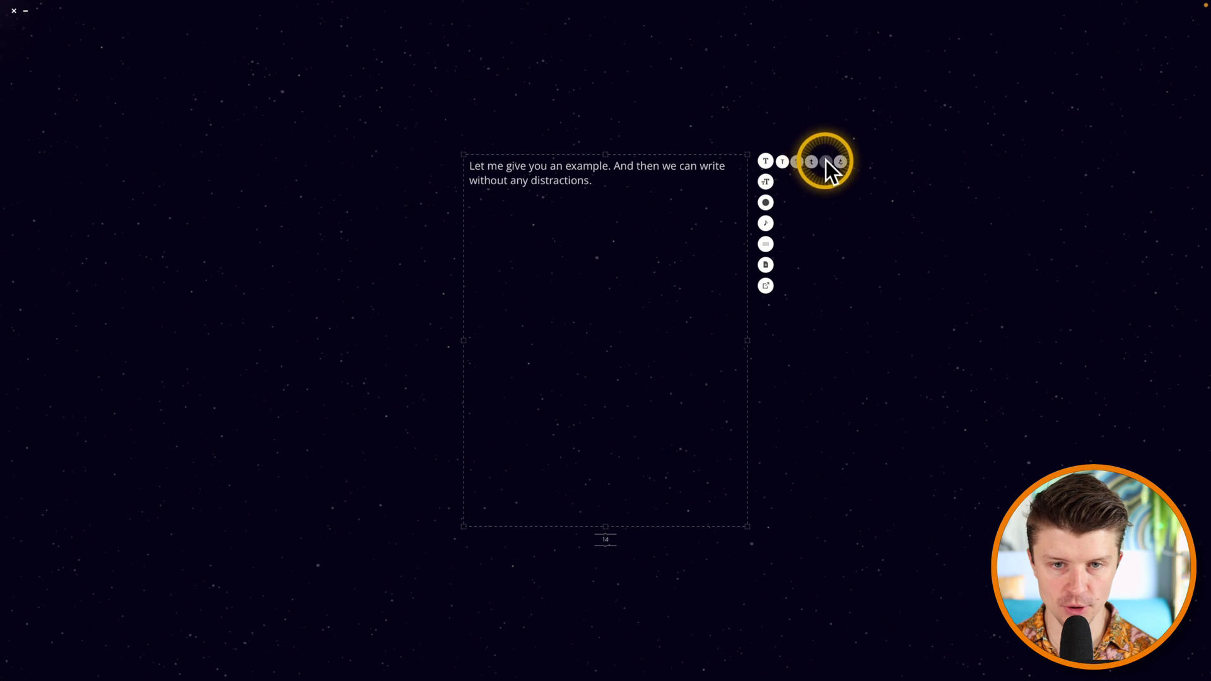
click(826, 162)
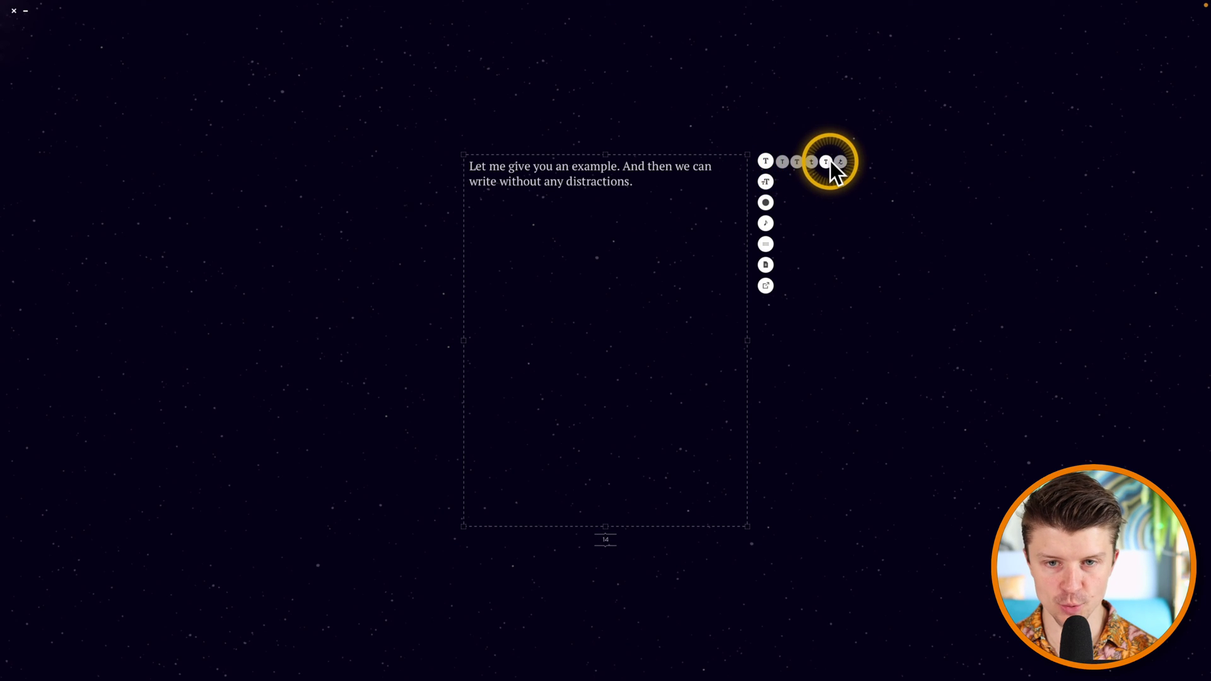
mouse_move(762, 182)
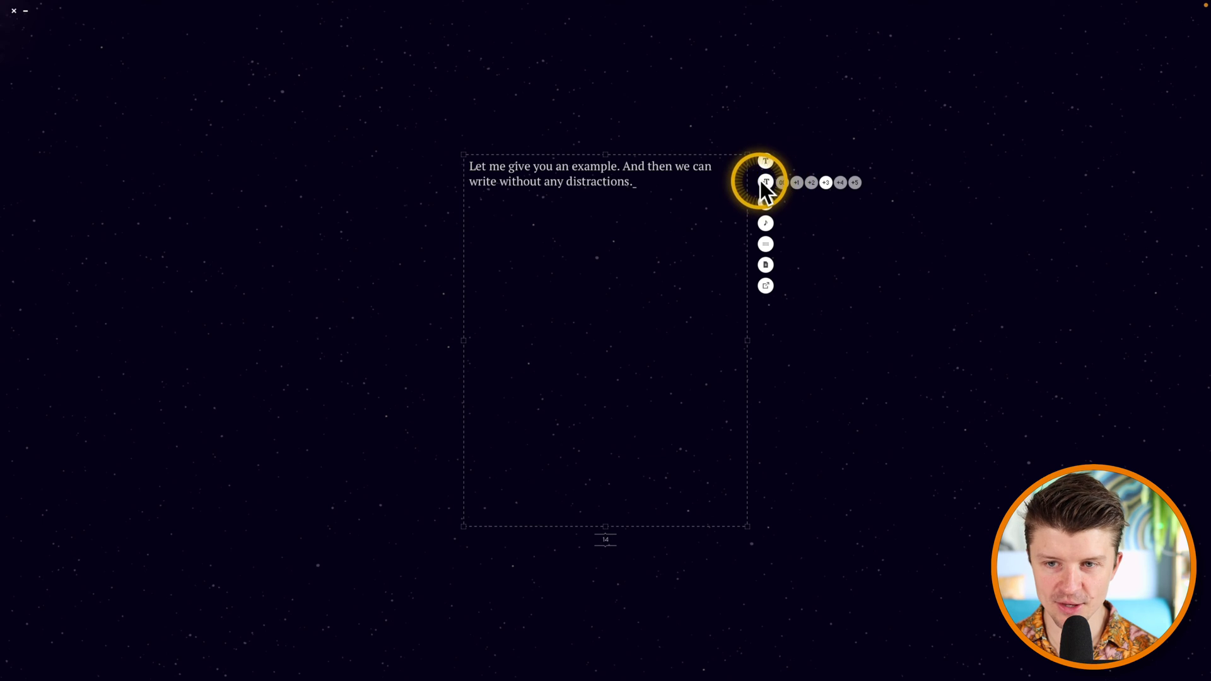
click(830, 183)
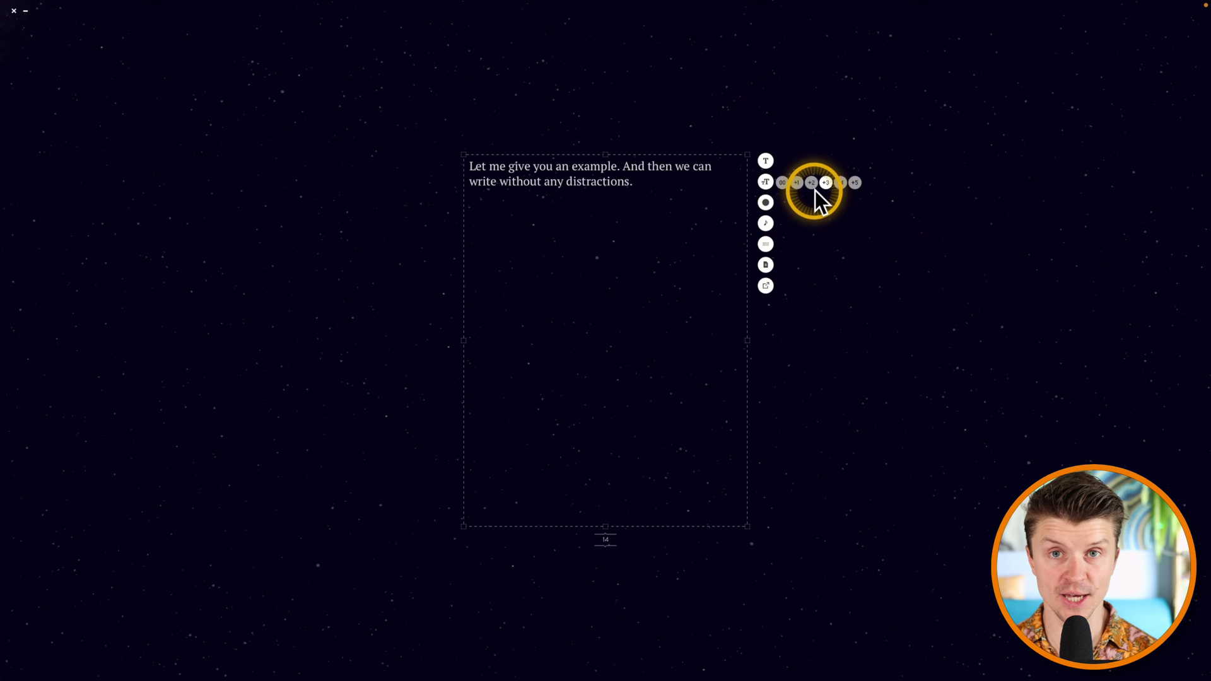
Step: Cycle through the misty lake, mountain, yellow wall and gradient backgrounds, ending on the dark starfield
mouse_move(765, 201)
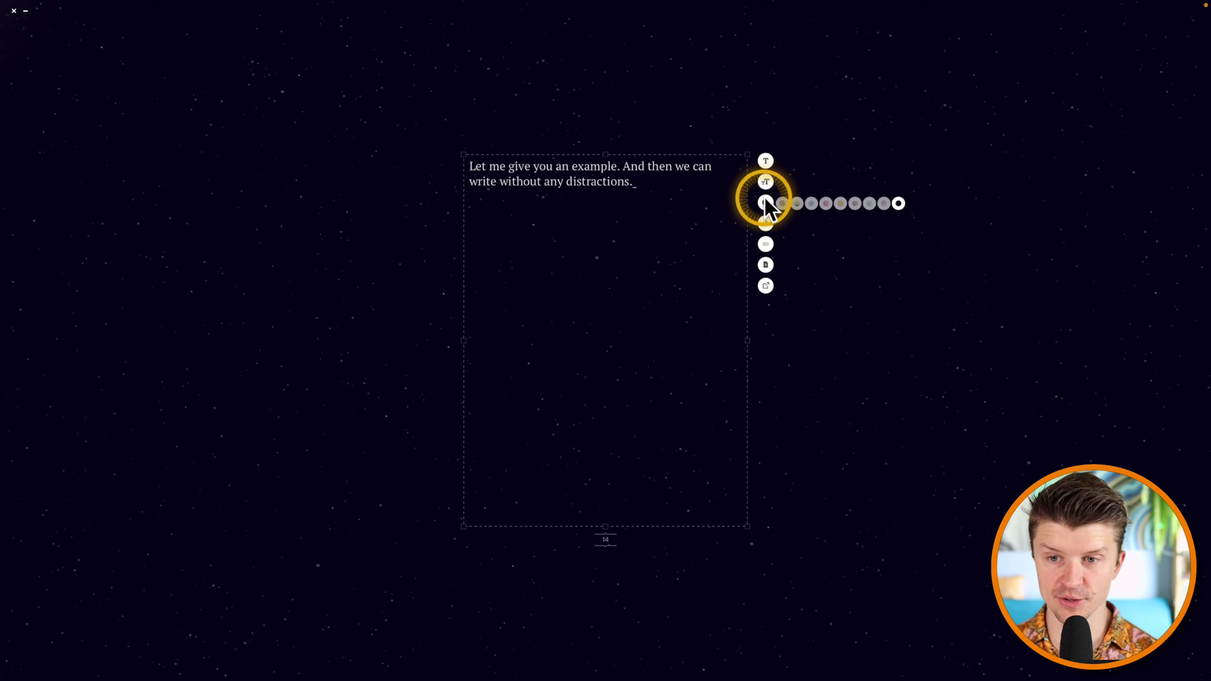
click(883, 203)
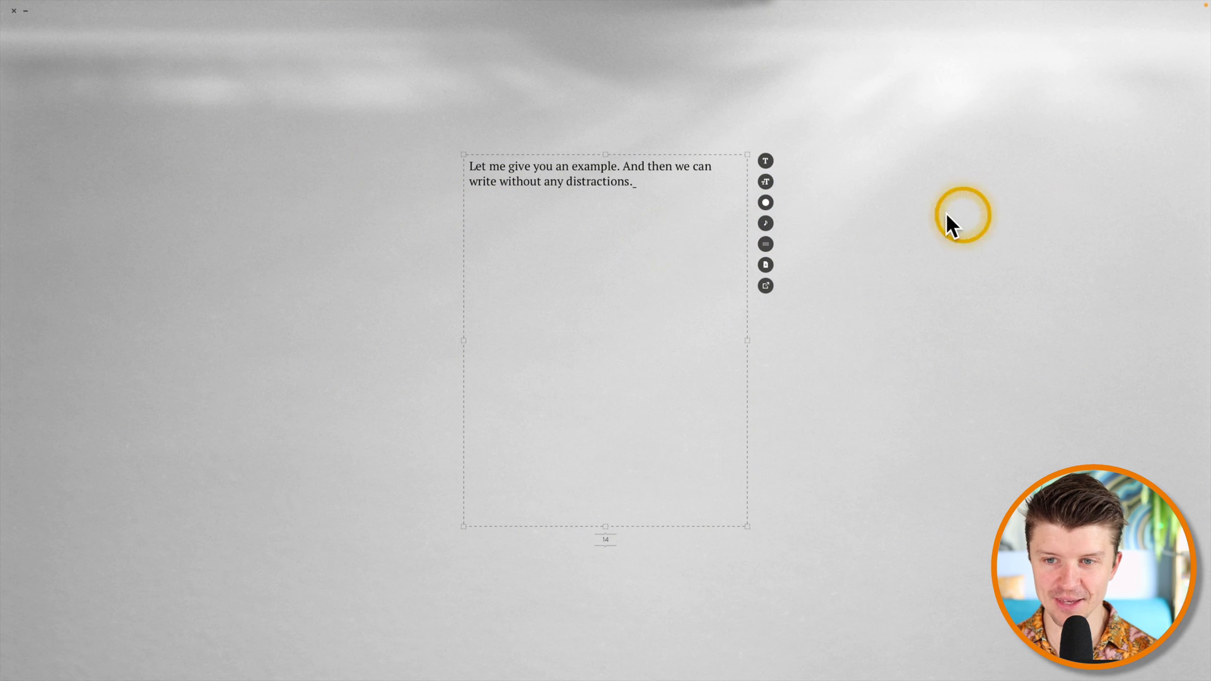
mouse_move(765, 203)
click(856, 203)
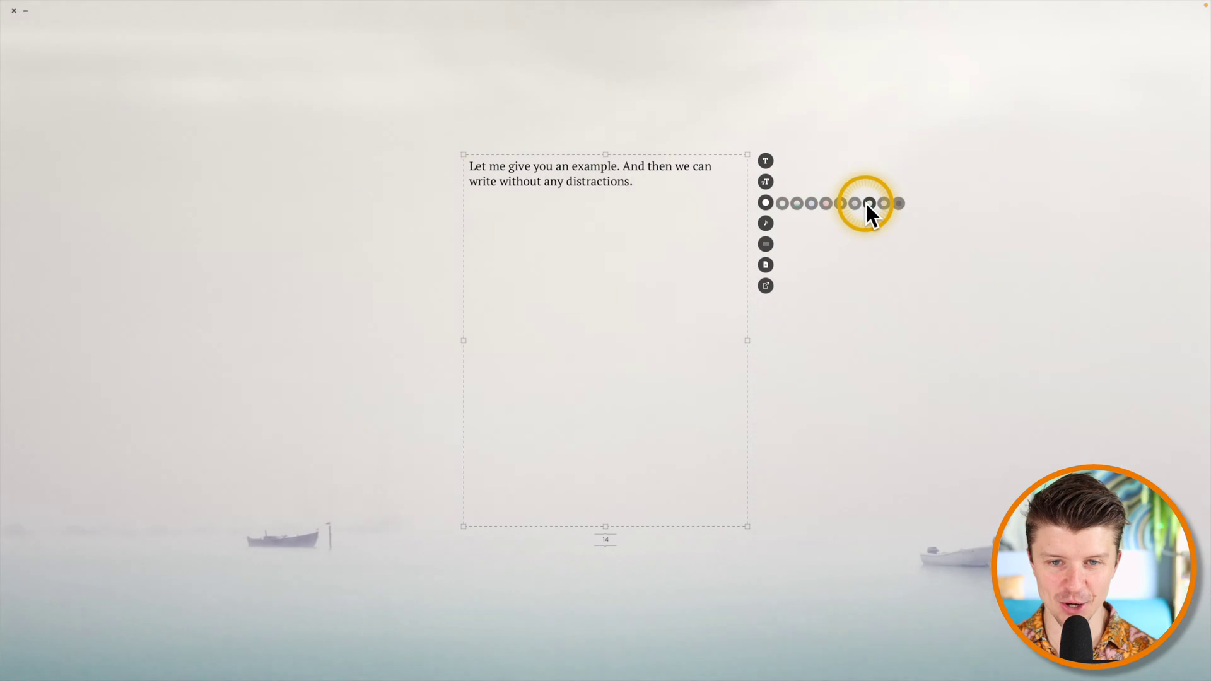
click(840, 203)
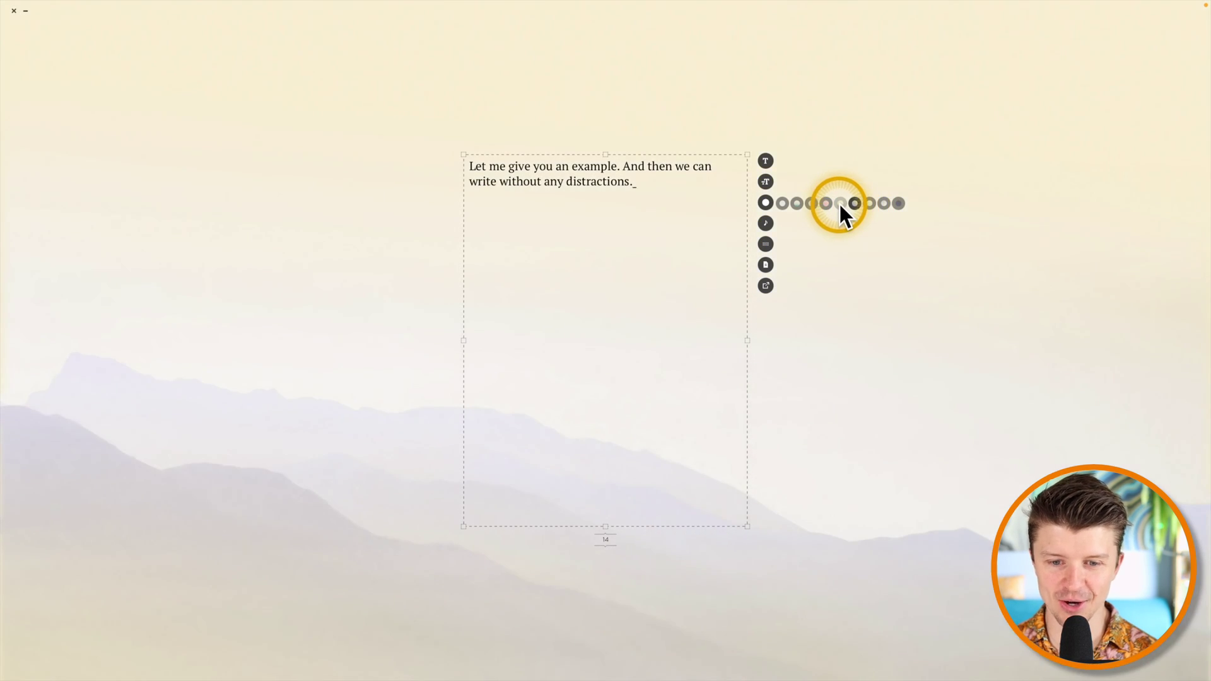
click(840, 203)
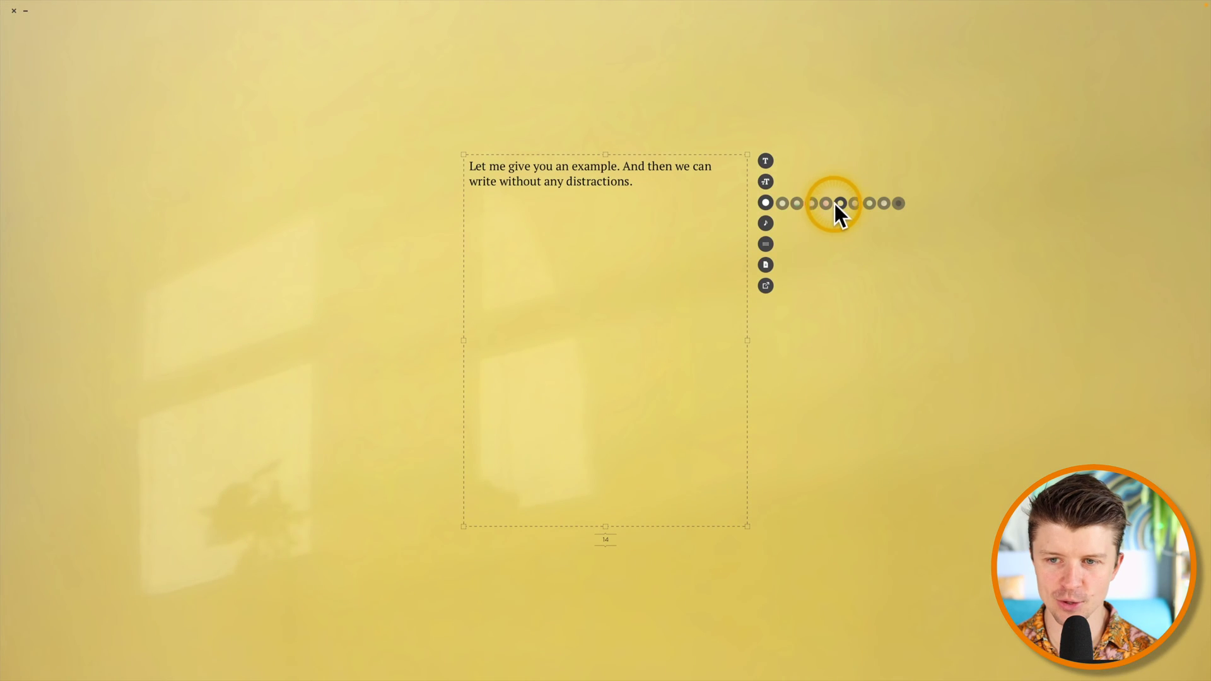
click(812, 203)
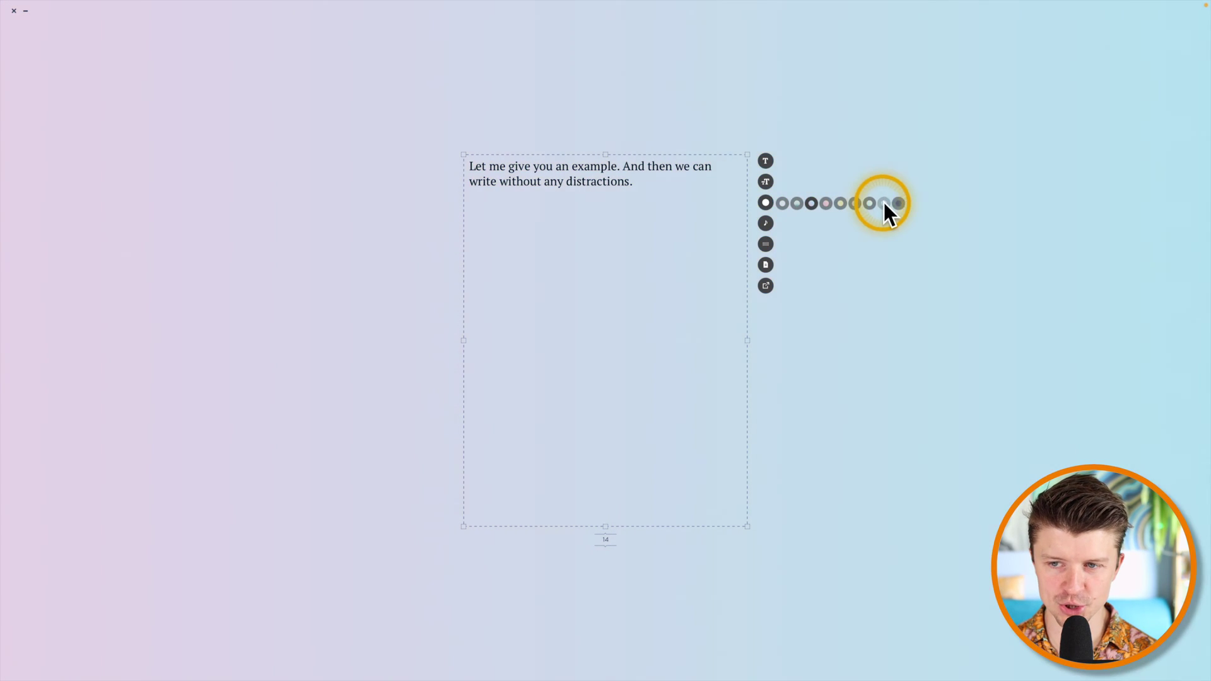
click(897, 203)
mouse_move(763, 222)
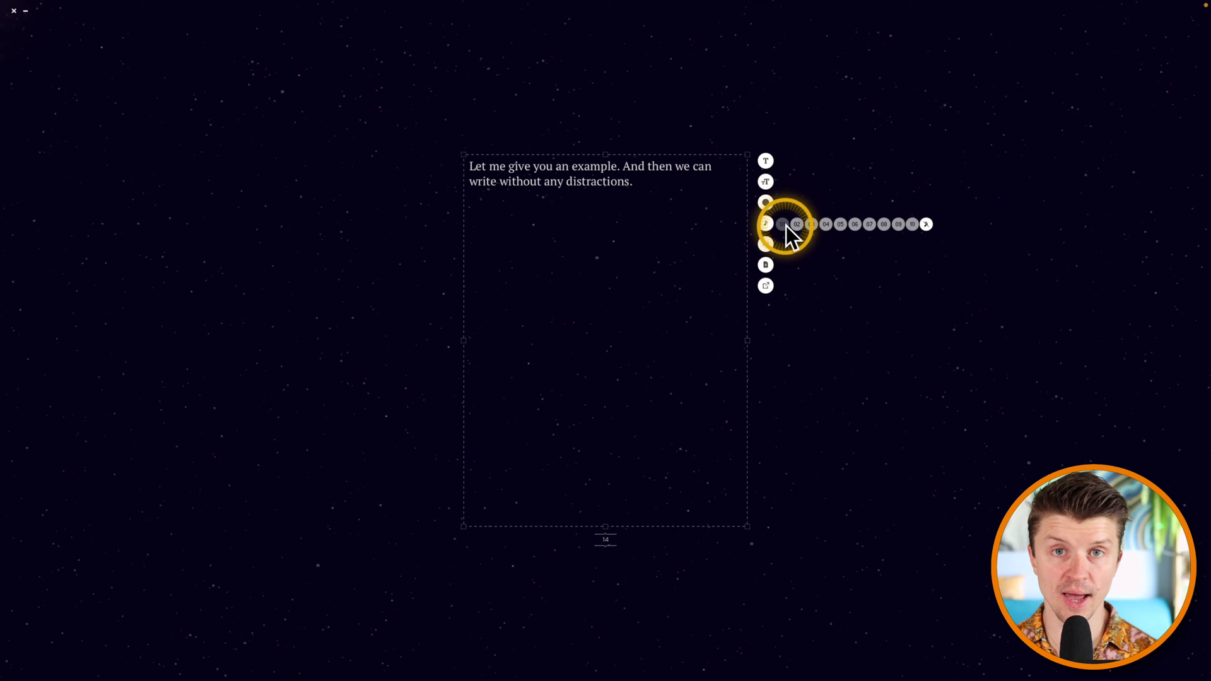
mouse_move(766, 248)
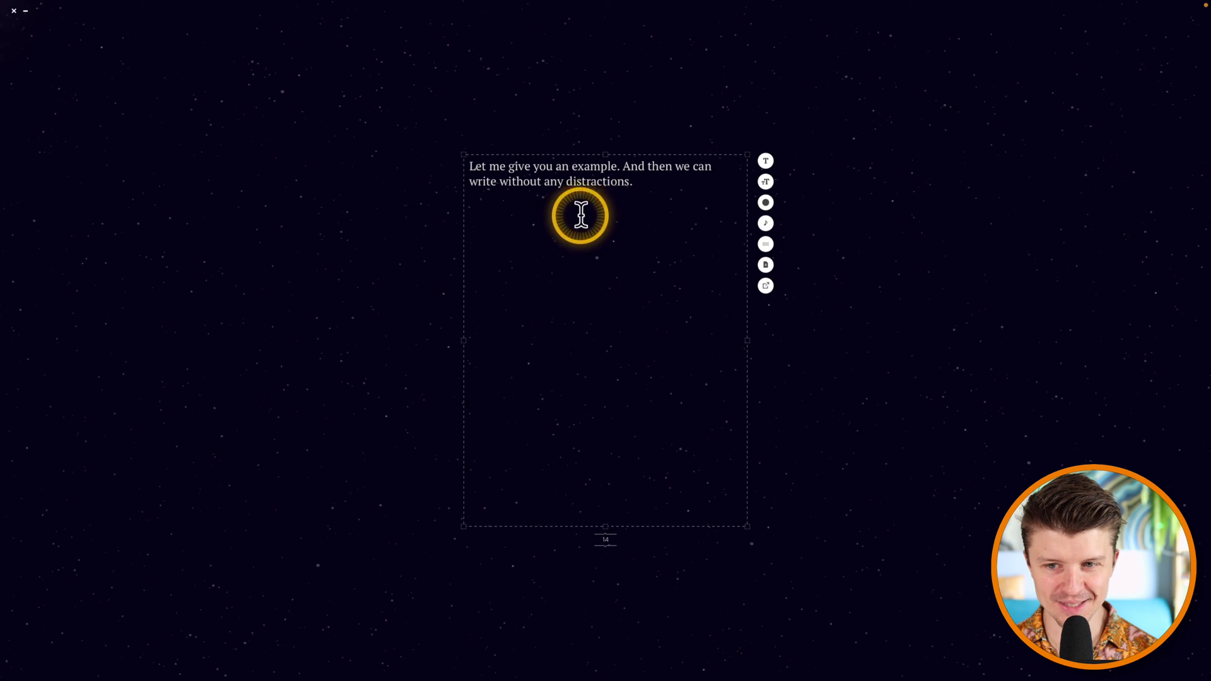
text(ssss)
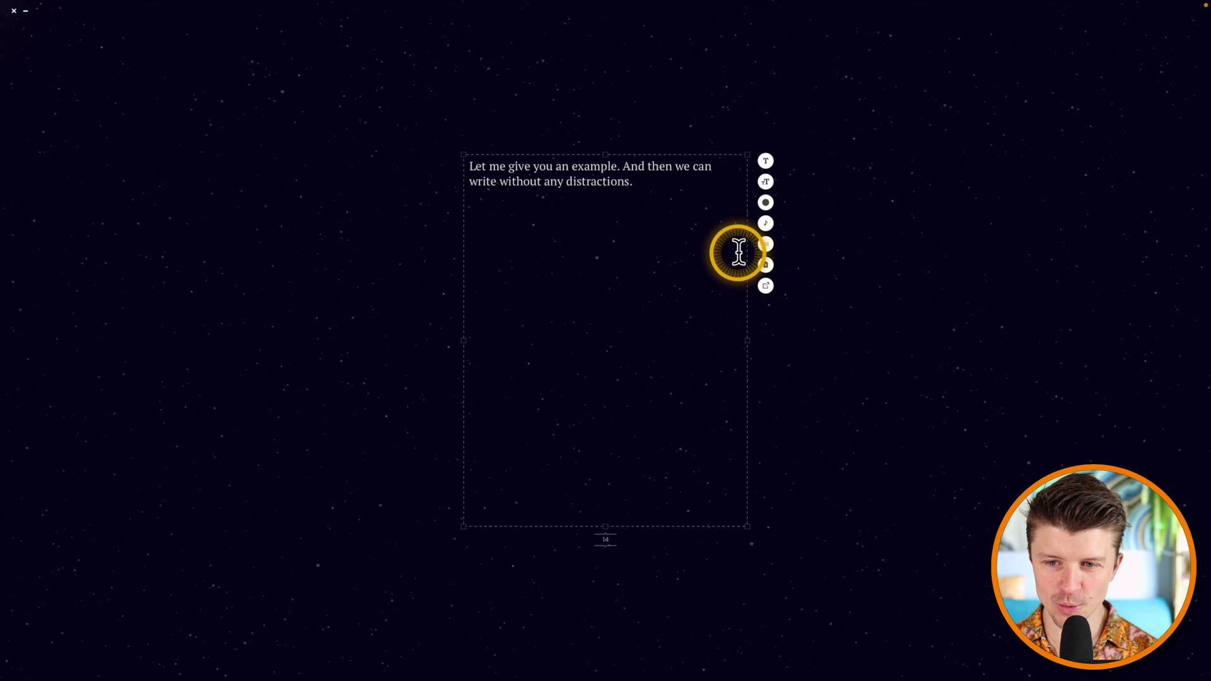
mouse_move(774, 289)
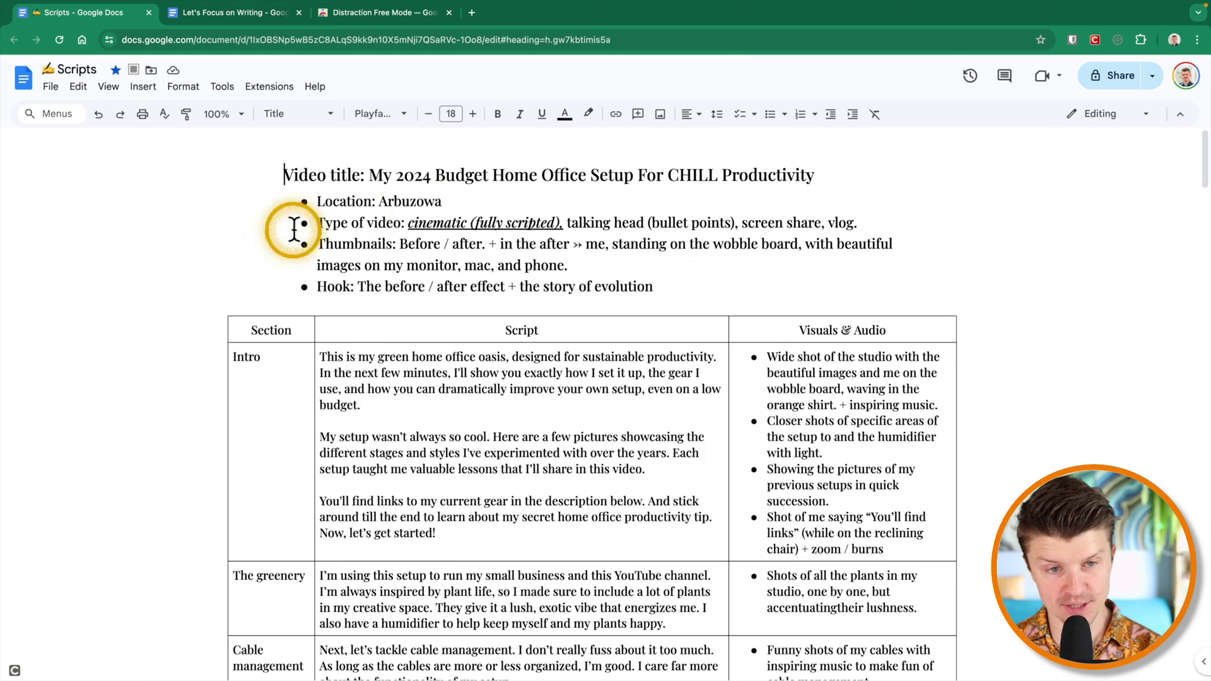
Step: Put the Scripts document into View > Full screen and dismiss the controls-hidden notice
click(287, 176)
scroll(632, 249, down, 10)
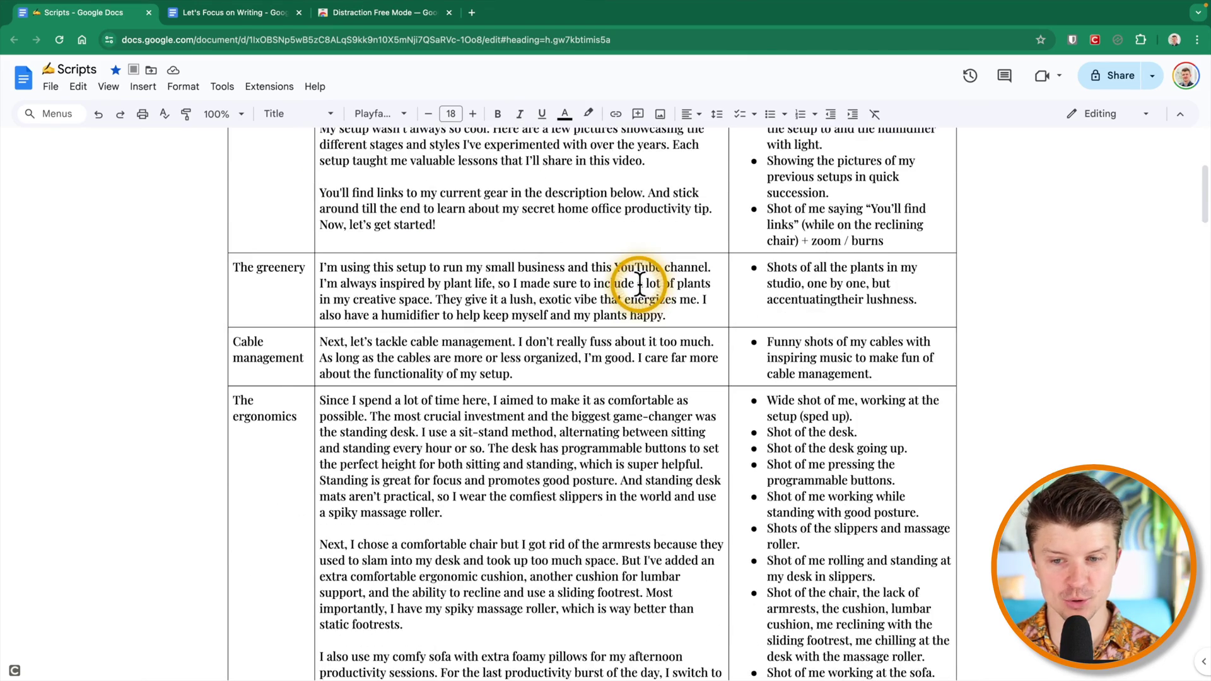
scroll(634, 292, up, 10)
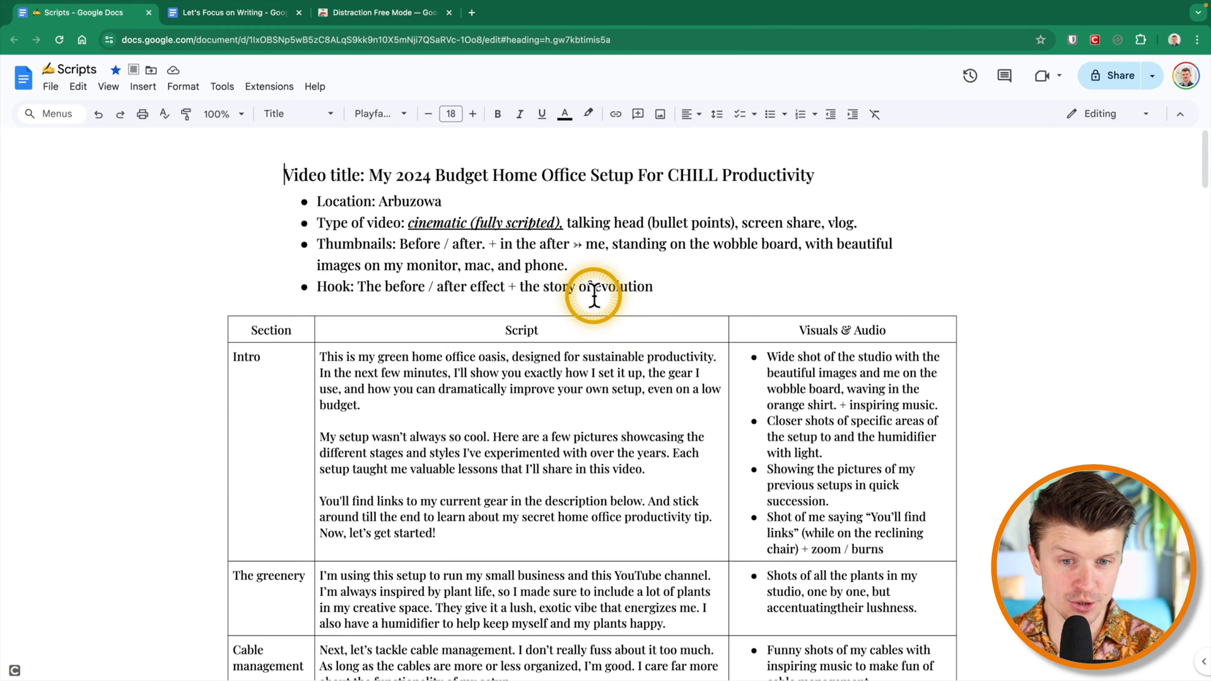
click(111, 89)
click(134, 307)
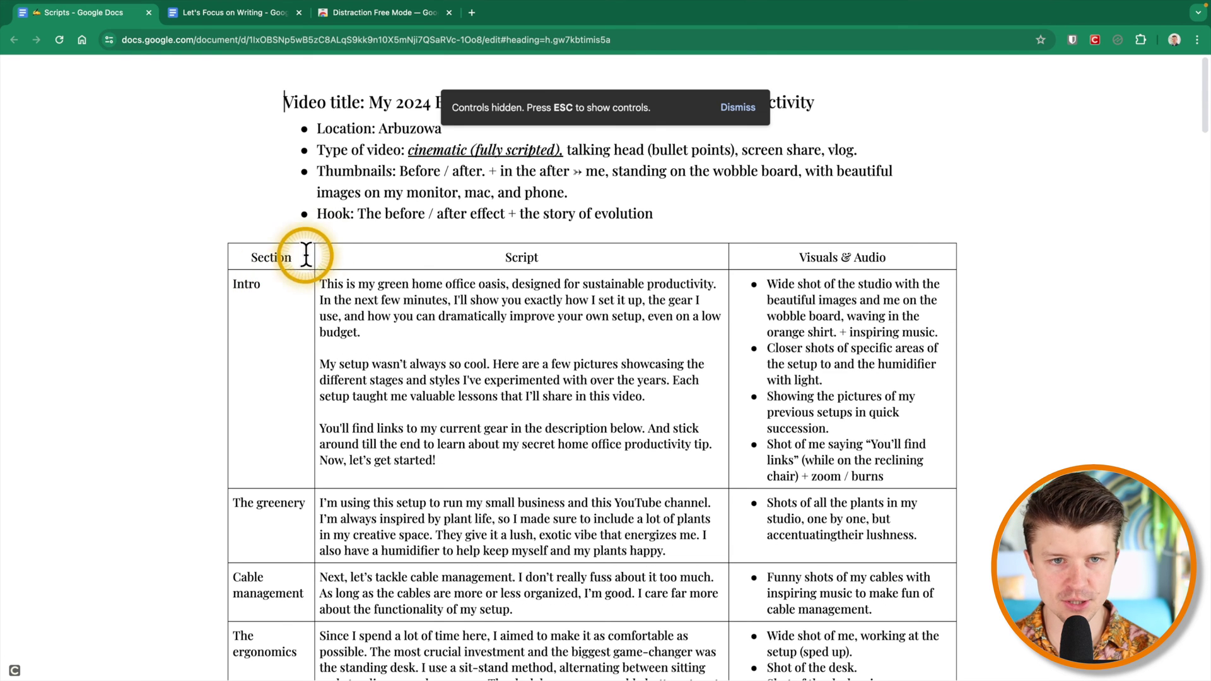
click(323, 213)
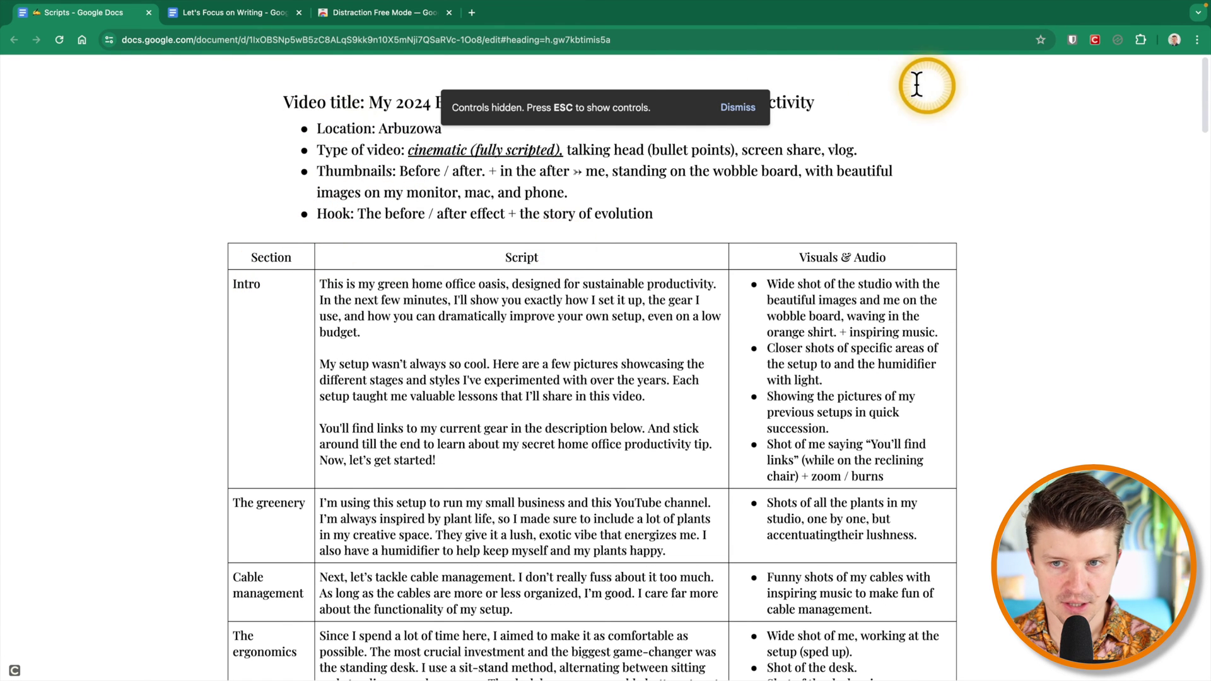
click(750, 108)
scroll(735, 214, down, 7)
scroll(638, 253, up, 7)
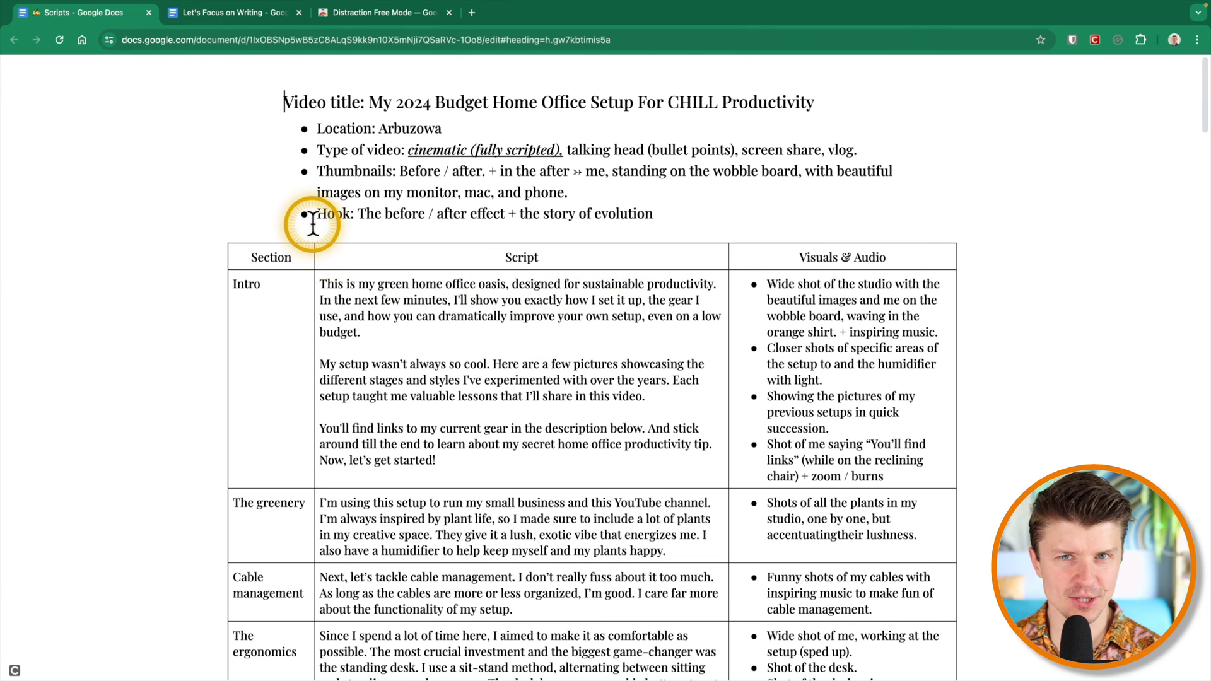
Step: View the Distraction Free Mode — Google Docs & Slides extension's Chrome Web Store listing
click(353, 16)
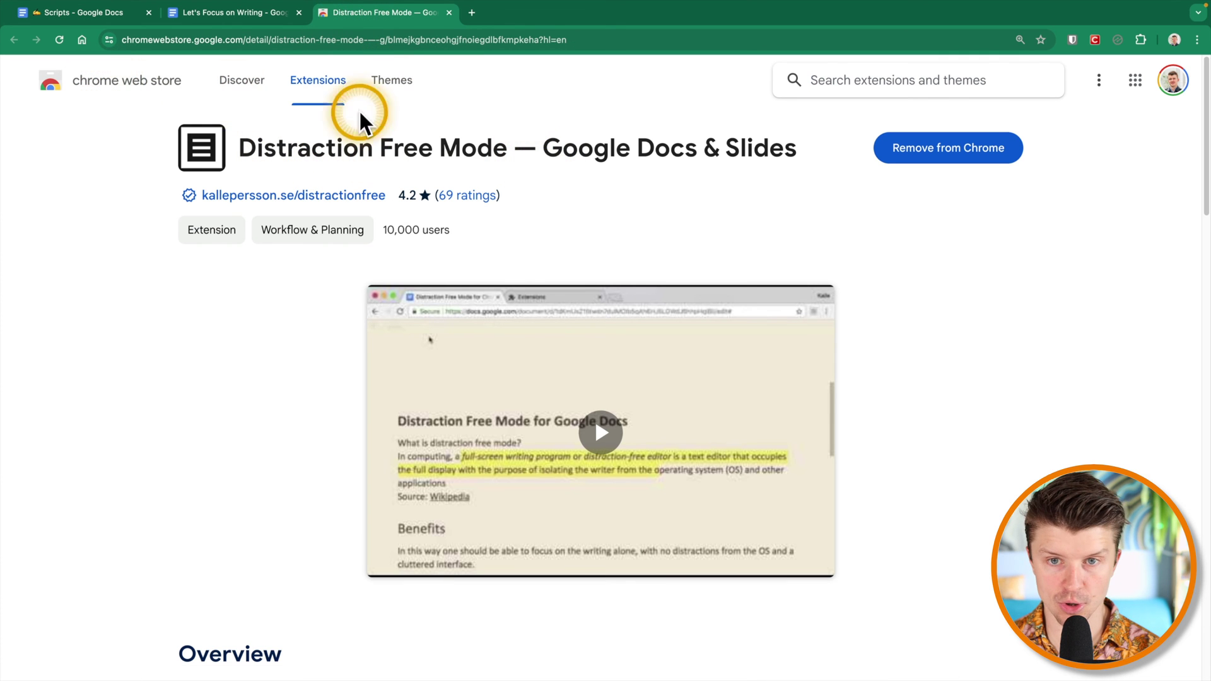
scroll(427, 216, down, 3)
scroll(146, 278, up, 3)
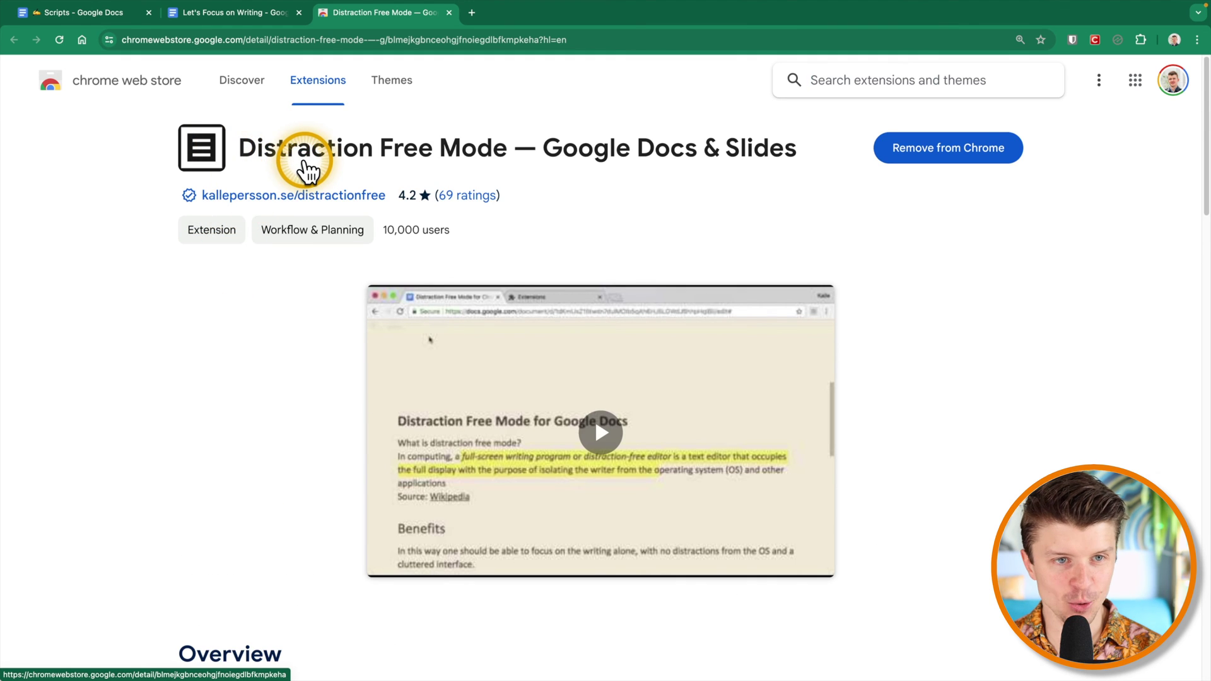
Step: Back in the Scripts document, turn on the extension's distraction-free mode
click(76, 17)
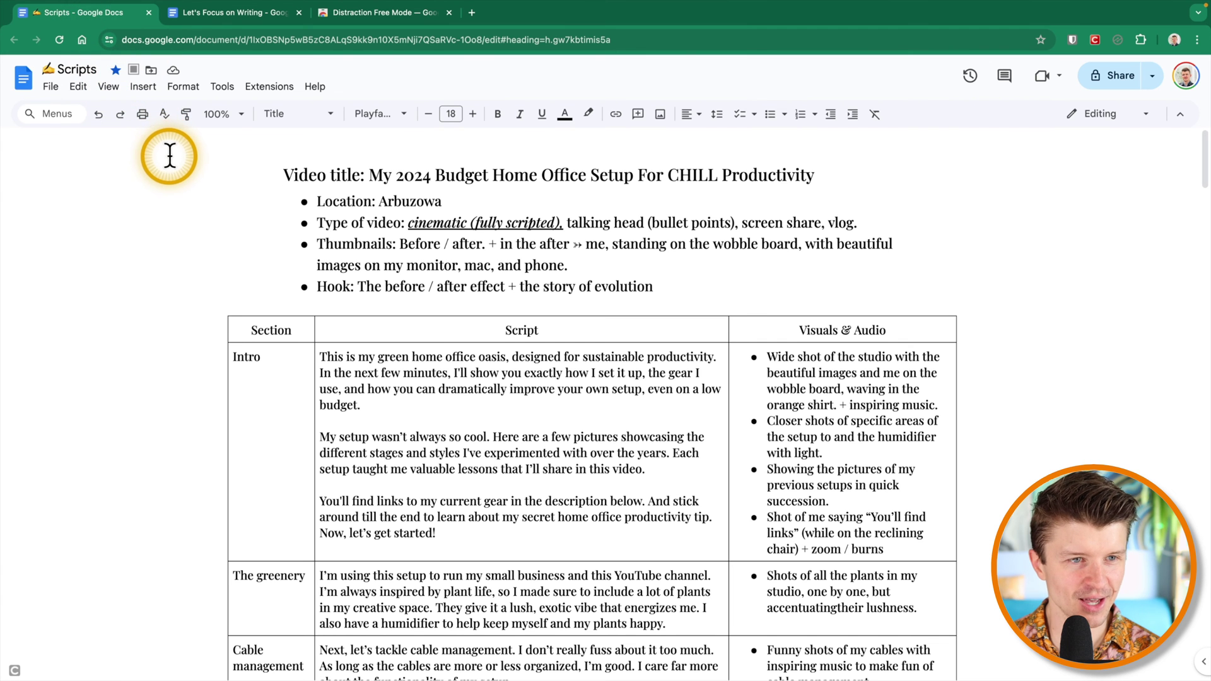
click(108, 86)
click(404, 174)
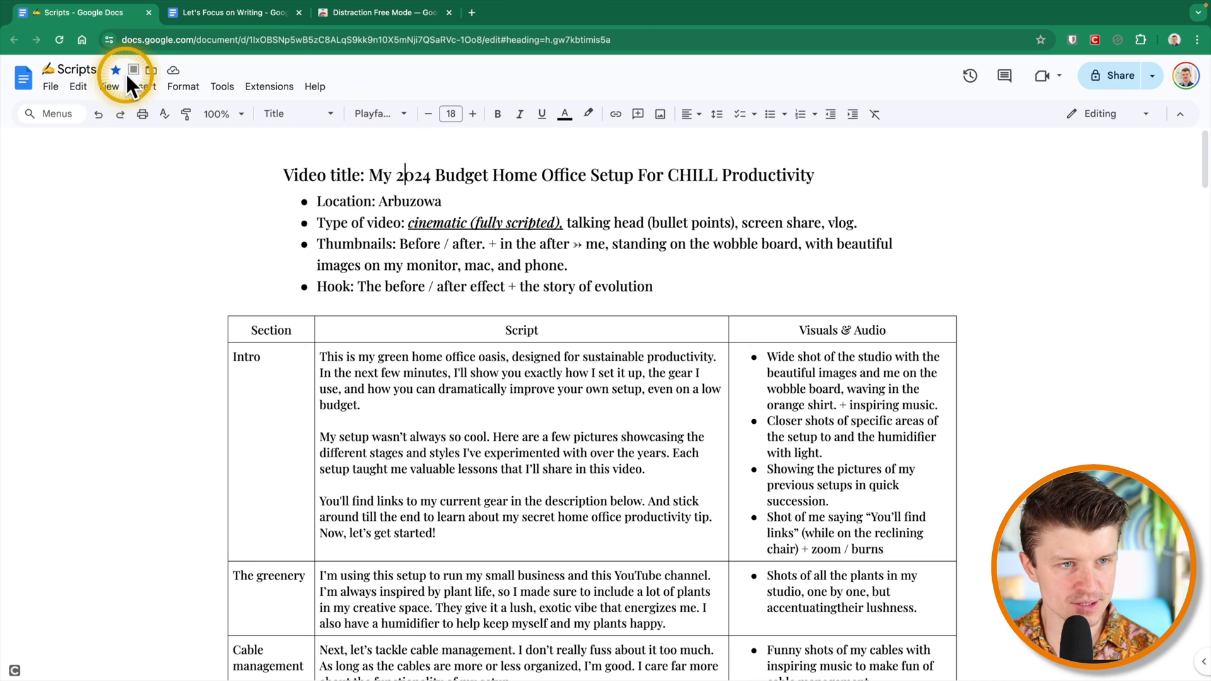
click(133, 69)
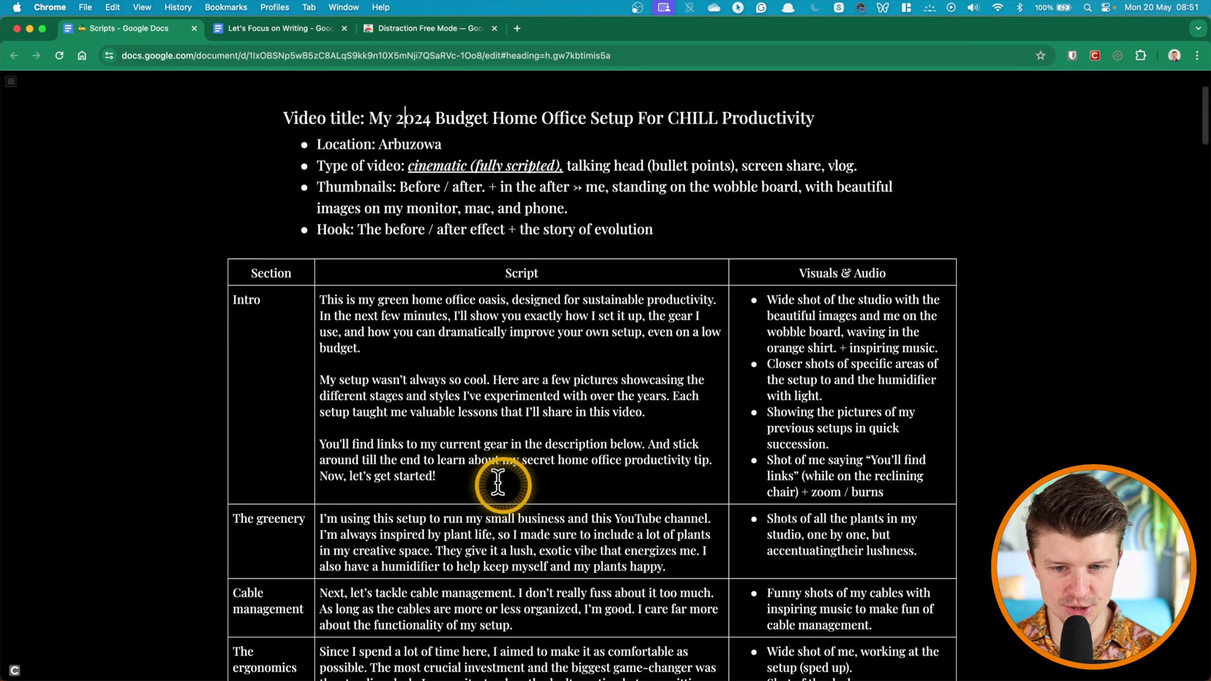
scroll(435, 391, down, 5)
scroll(435, 378, up, 5)
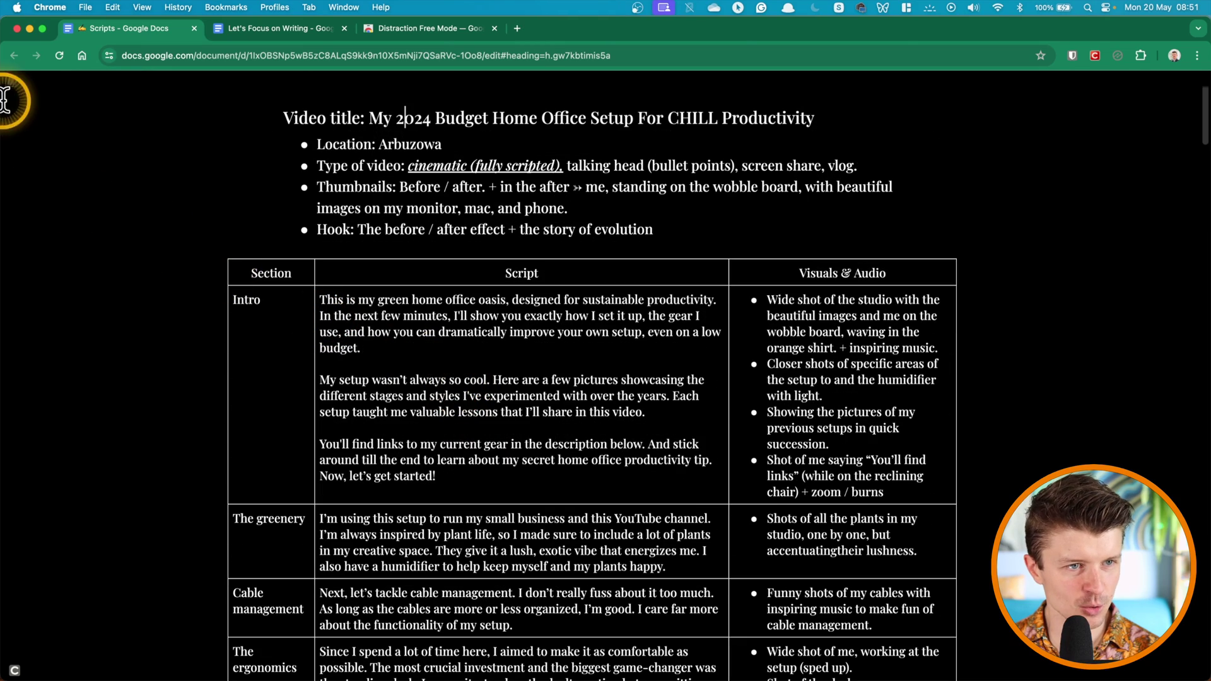
Step: Try the light, Paper and Midnight themes, settling on the Dark theme
click(13, 91)
click(41, 174)
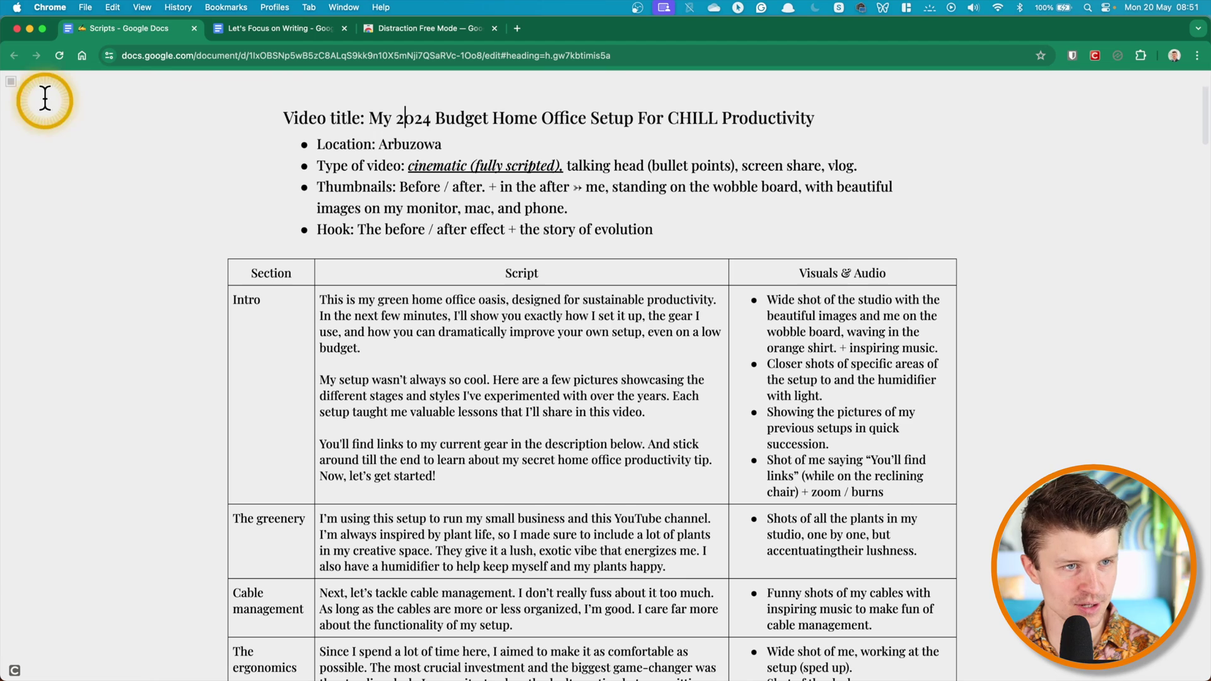
click(17, 88)
click(39, 207)
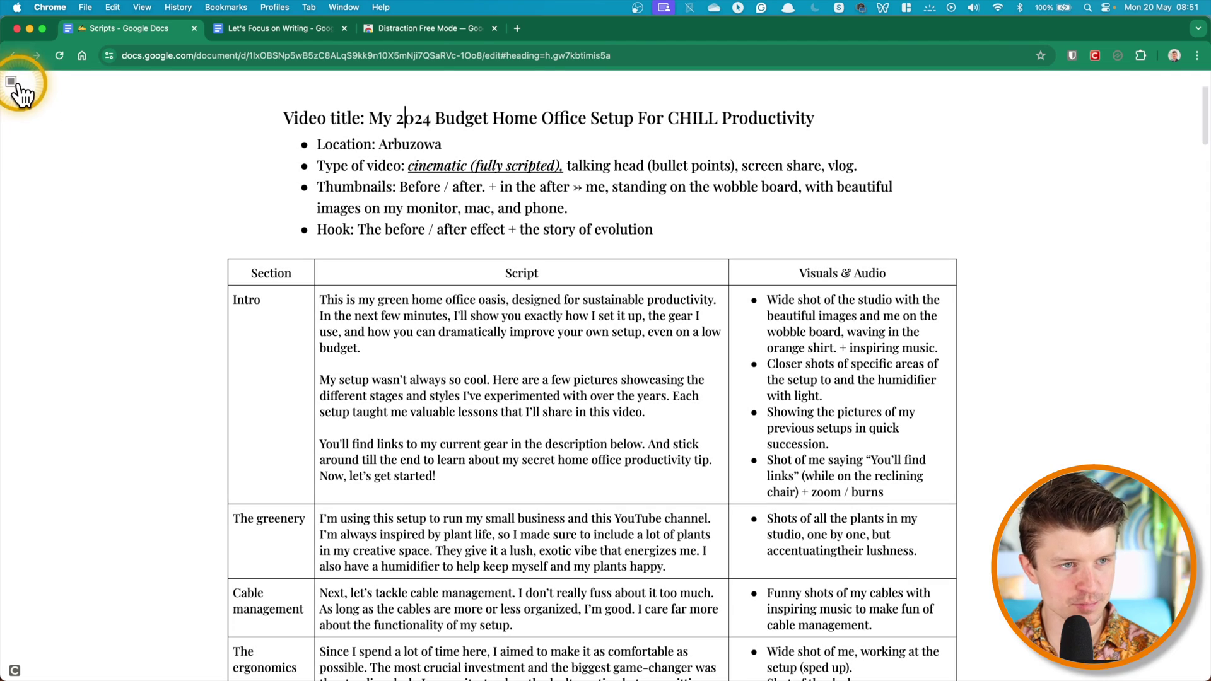
click(18, 87)
click(38, 230)
click(12, 83)
click(38, 251)
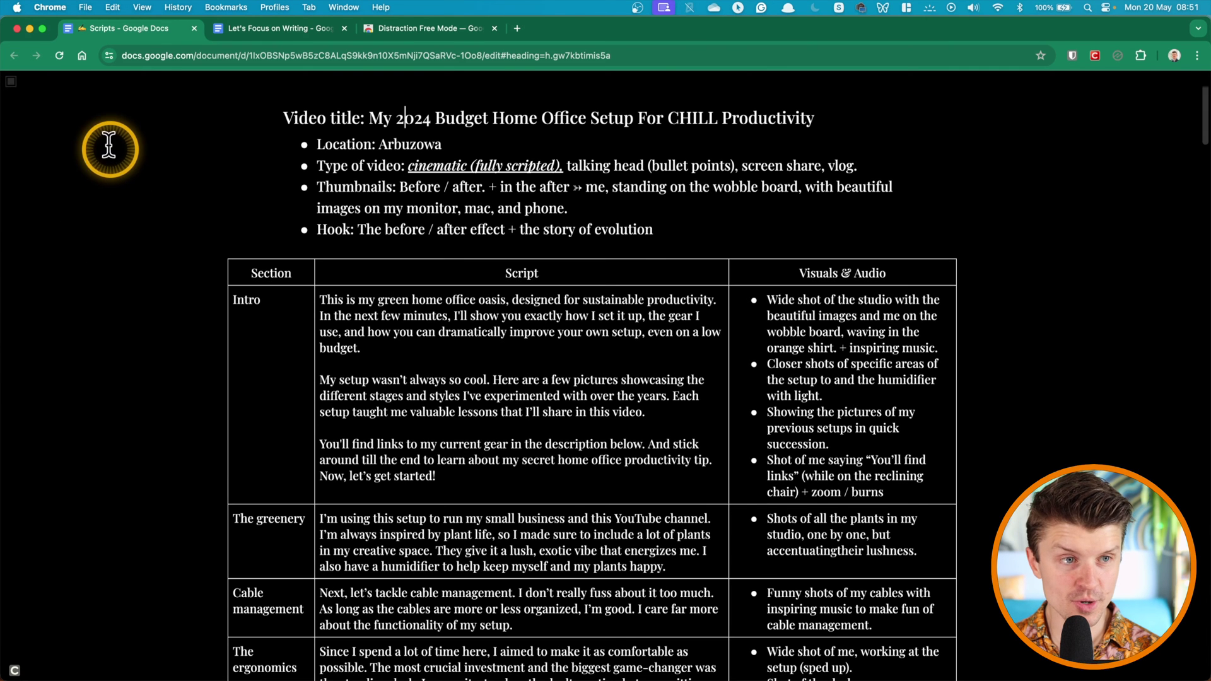
click(14, 85)
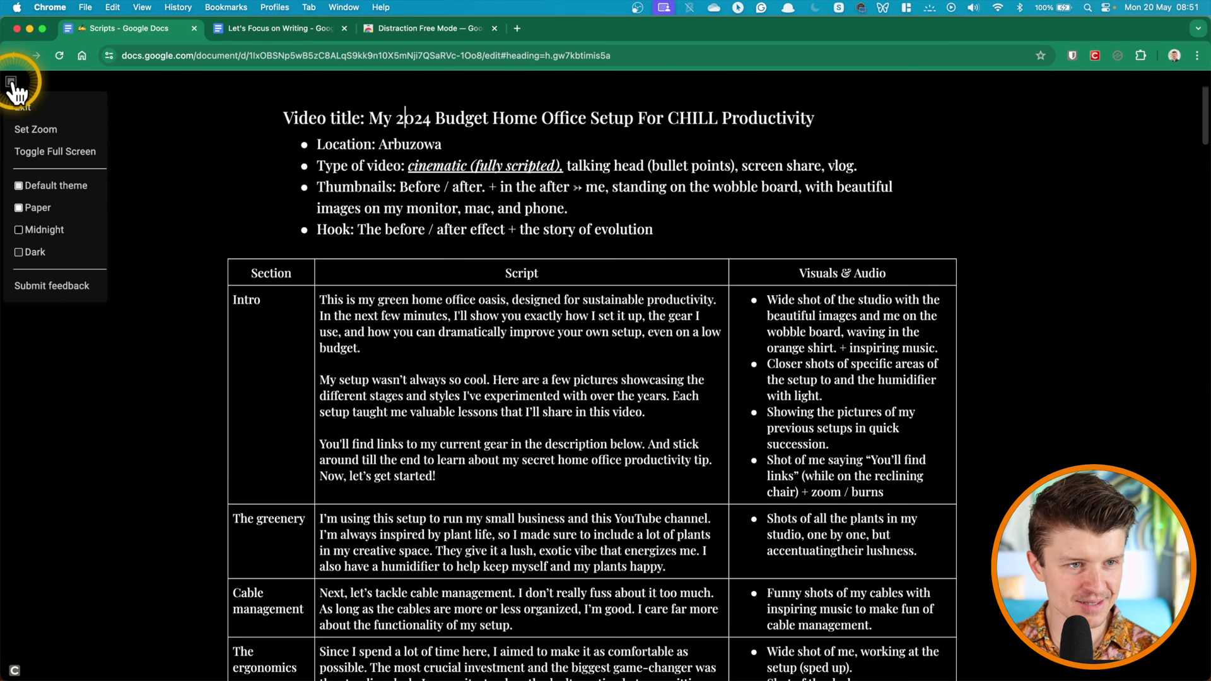
Step: Toggle full screen and place the cursor on the empty line below the script table
click(63, 151)
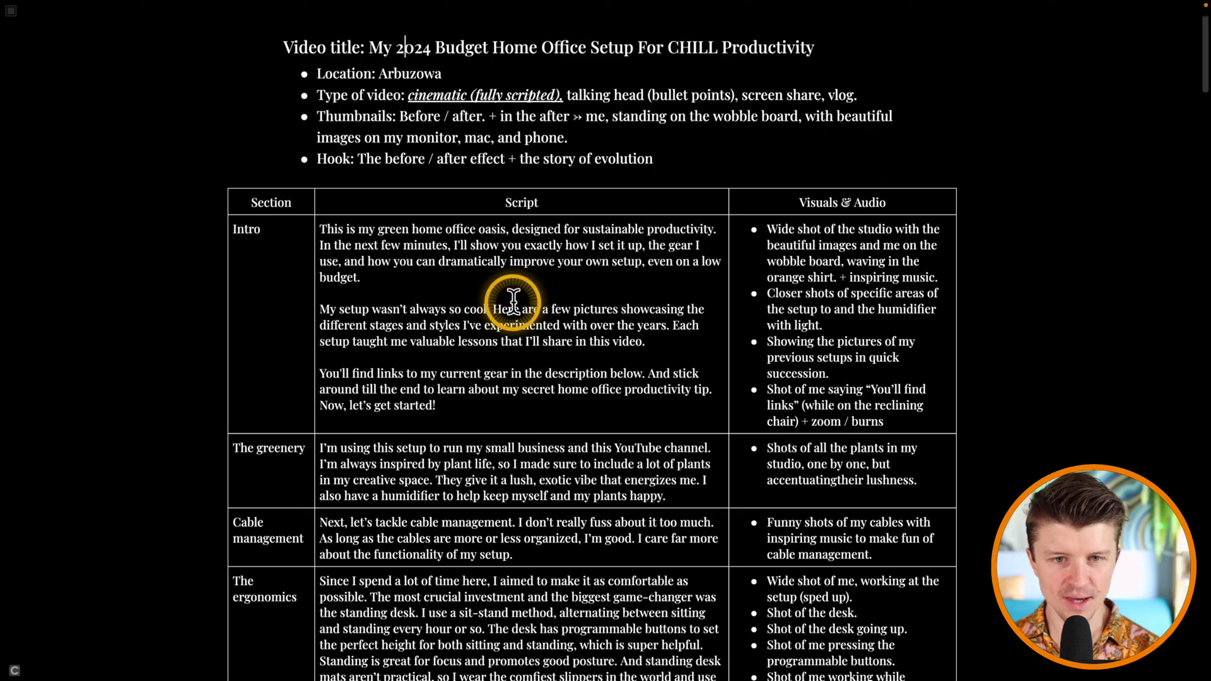
scroll(514, 302, down, 7)
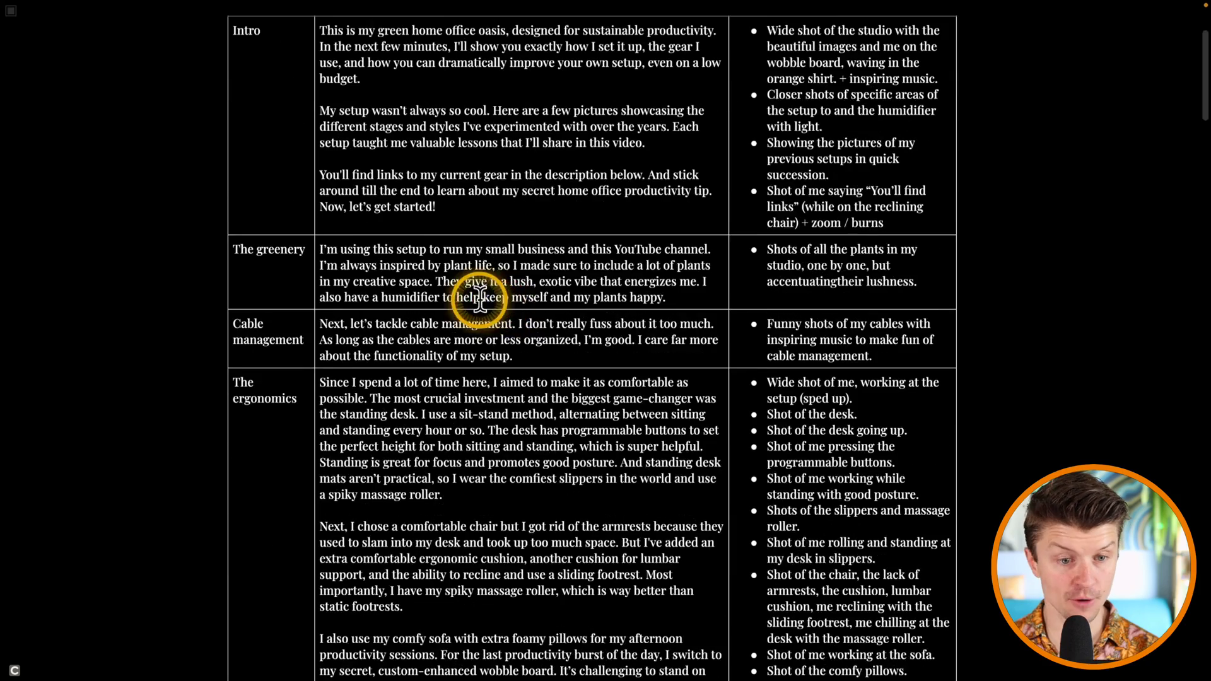
scroll(516, 302, up, 7)
scroll(522, 271, down, 15)
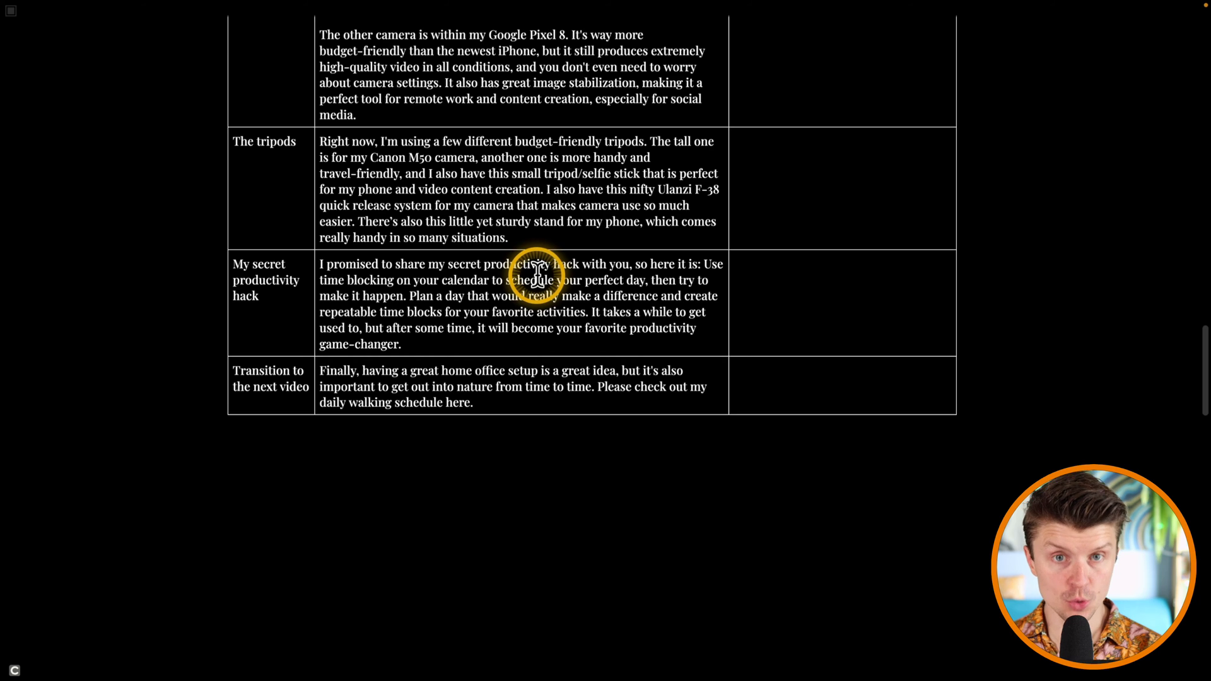
click(353, 478)
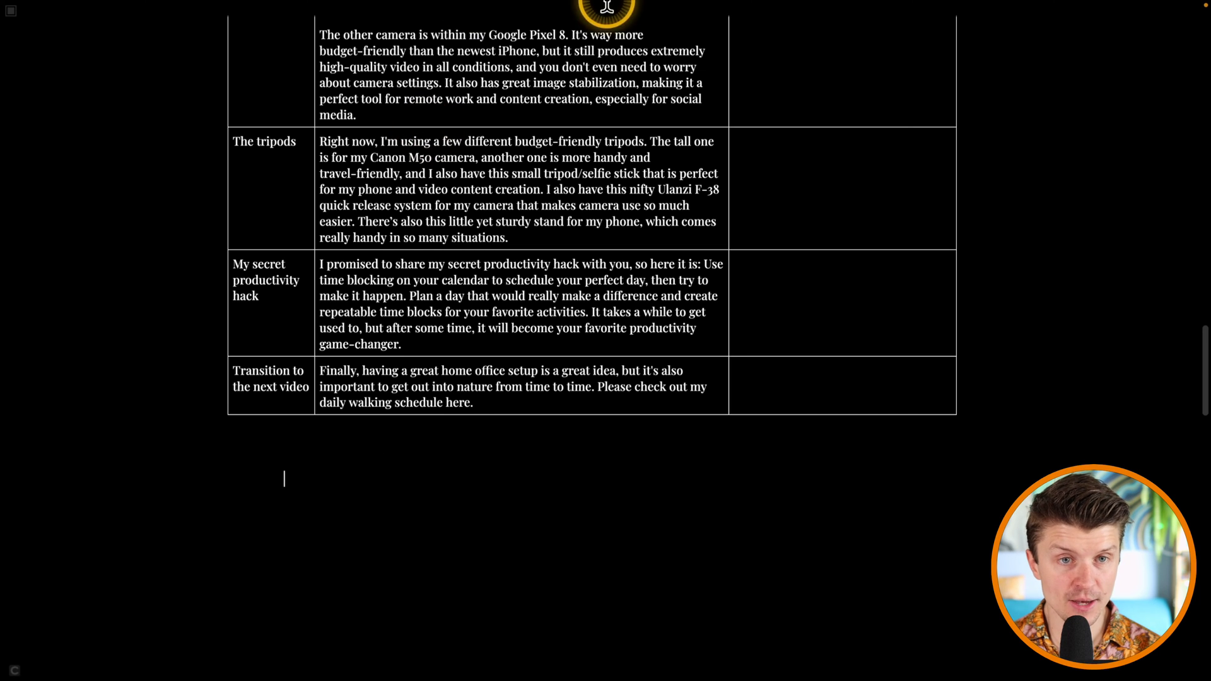
Step: Start English (US) voice typing, dictate a test sentence below the script table, then undo it
mouse_move(49, 7)
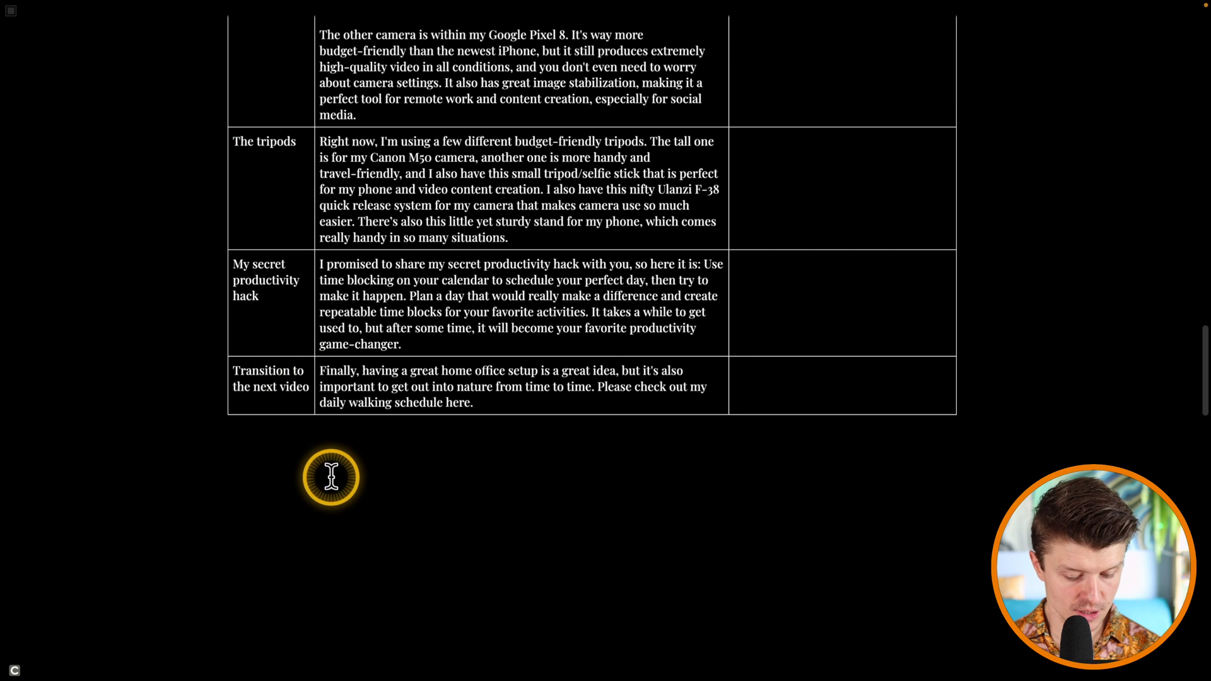
key(super+shift+s)
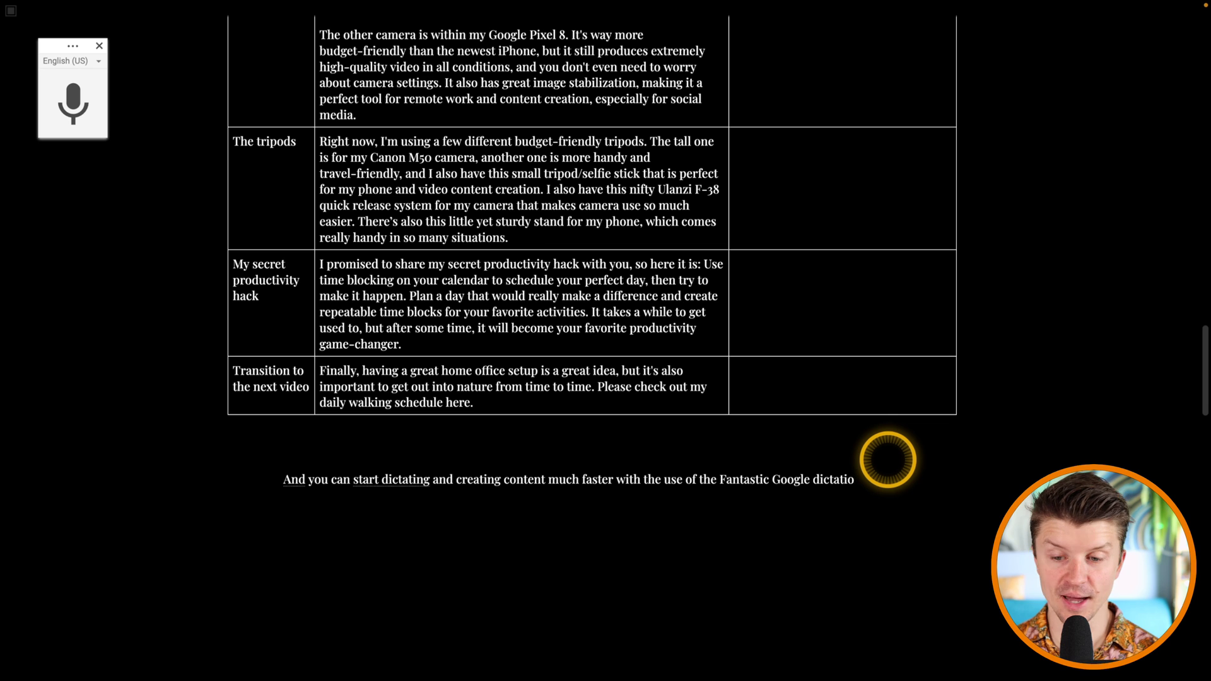
key(ctrl+z)
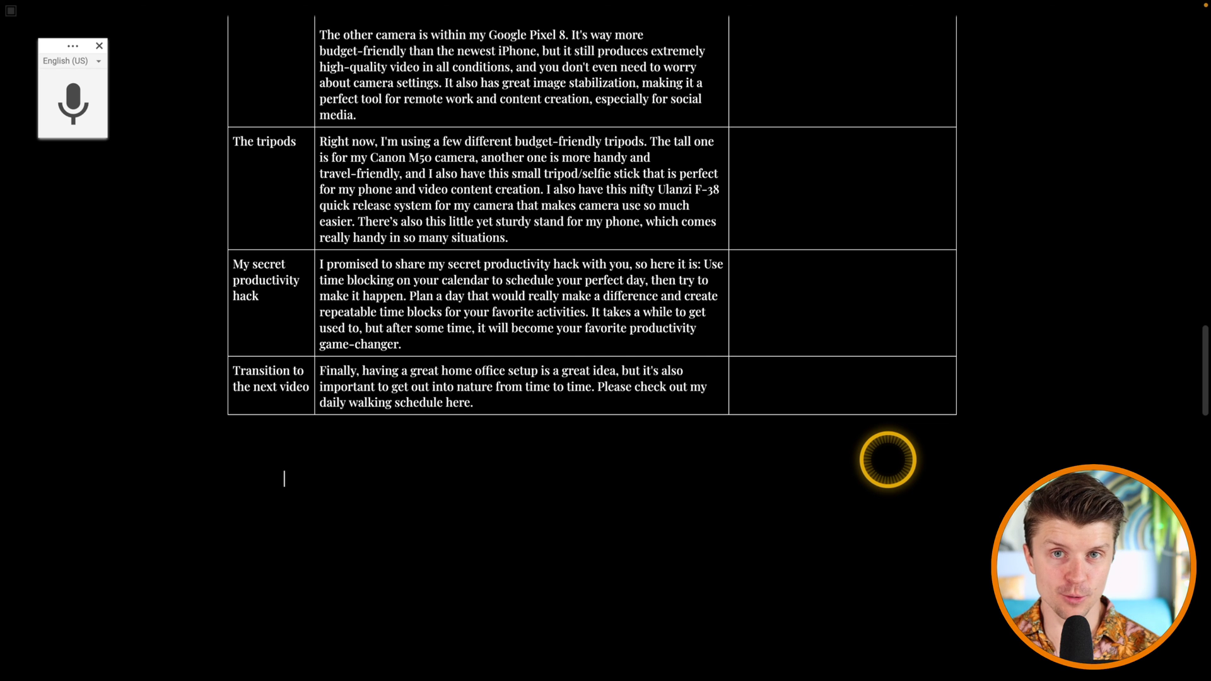